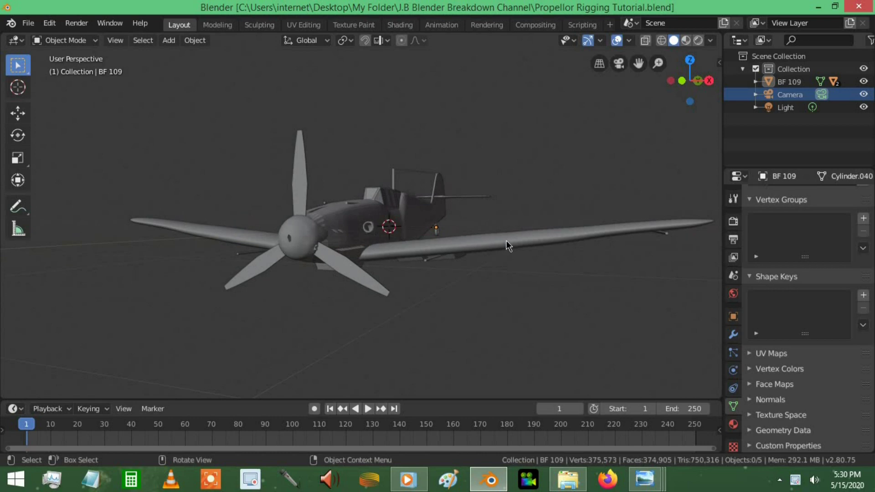
Compare the 0063, 0025 and 0487 blurred-propeller renders, then play and pause the 0001-0216 clip.
middle_click_drag(463, 253, 438, 292)
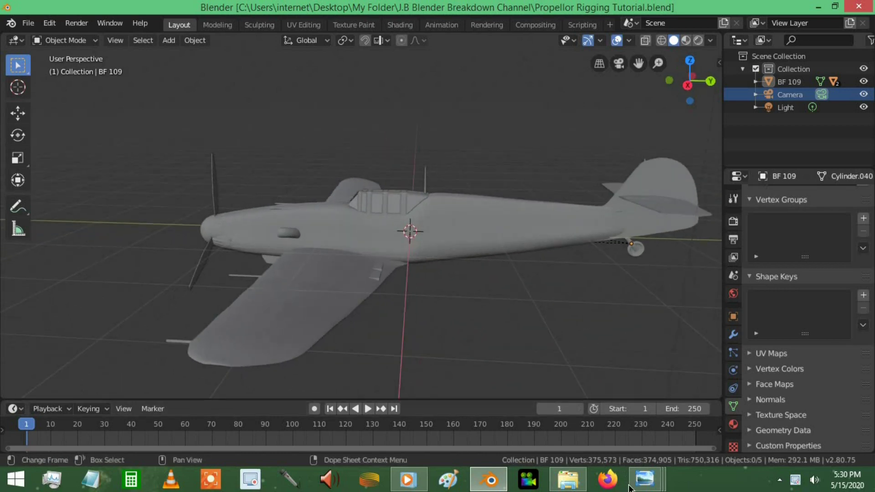
mouse_move(631, 488)
left_click(547, 415)
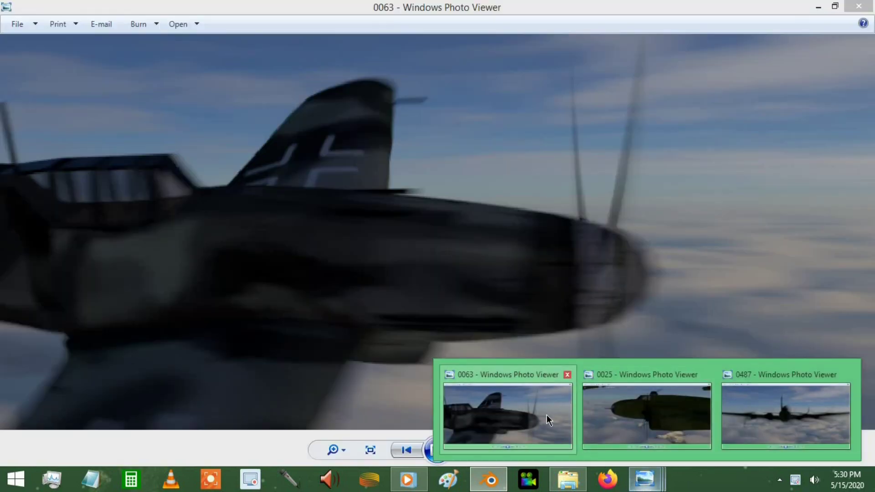
left_click(604, 421)
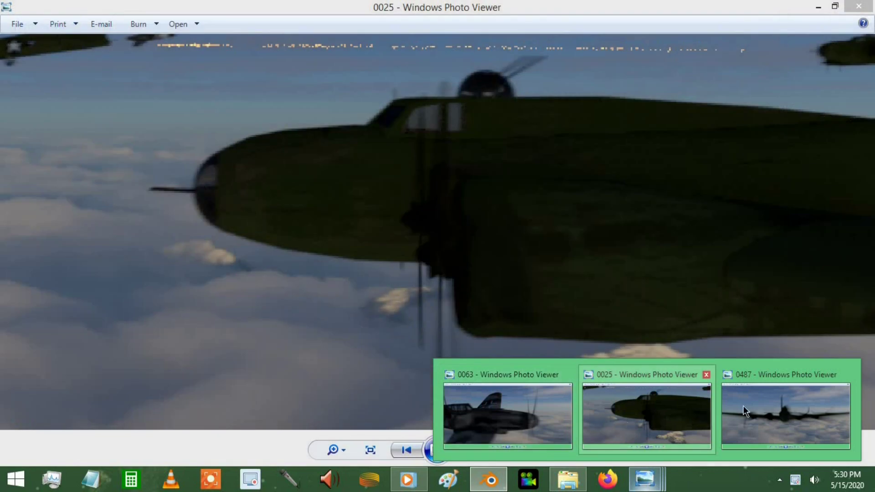
mouse_move(771, 406)
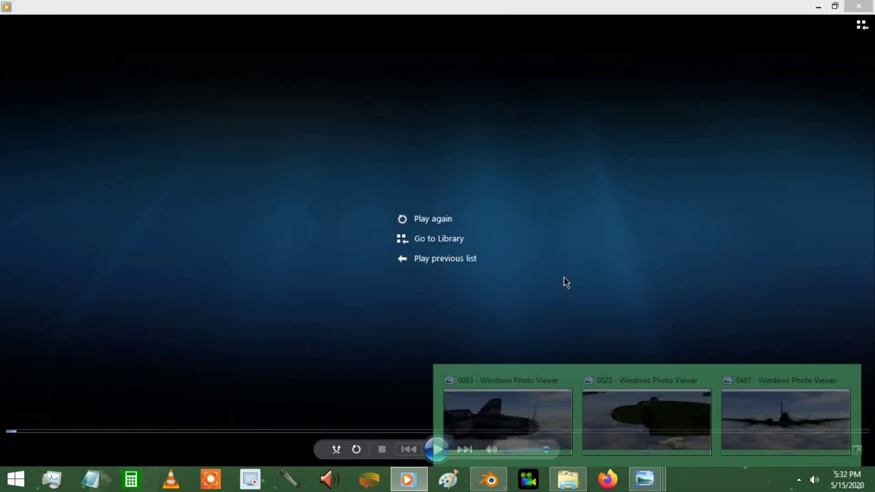
left_click(433, 219)
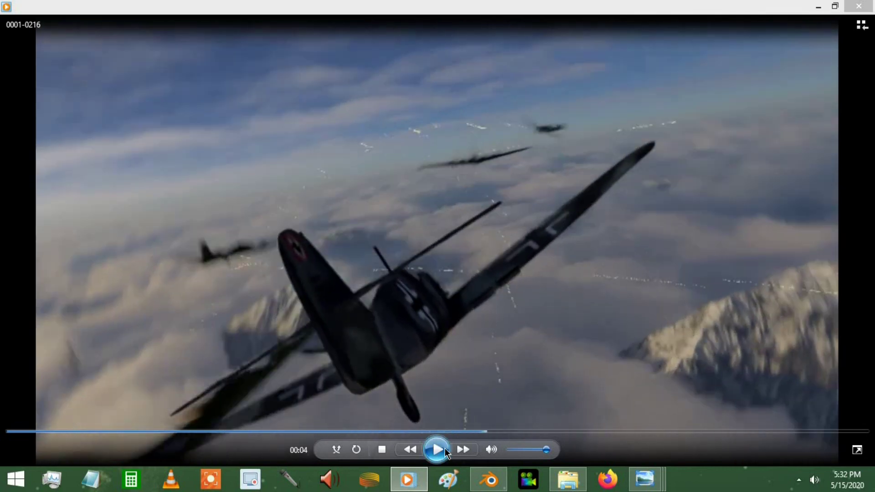
left_click(437, 450)
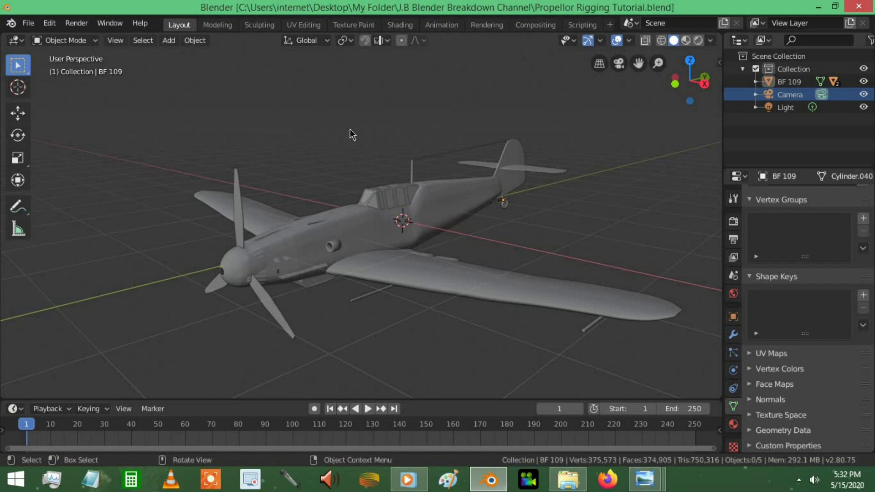
middle_click_drag(369, 181, 496, 200)
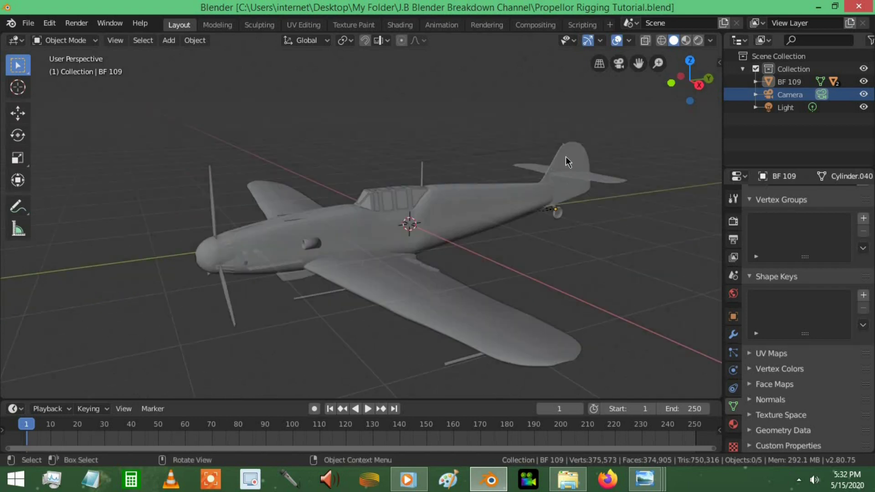
left_click(489, 179)
middle_click_drag(224, 245, 501, 187)
left_click(336, 211)
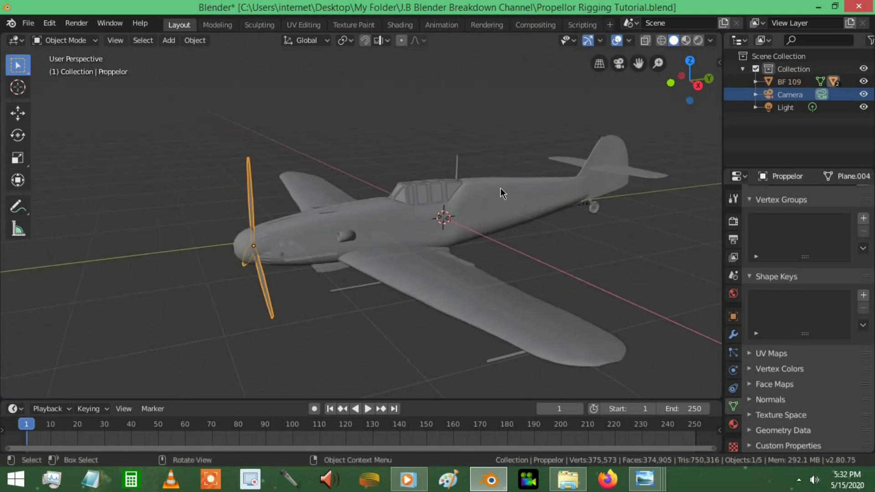
left_click(619, 160)
left_click(249, 195)
left_click(442, 183)
middle_click_drag(355, 196, 321, 157)
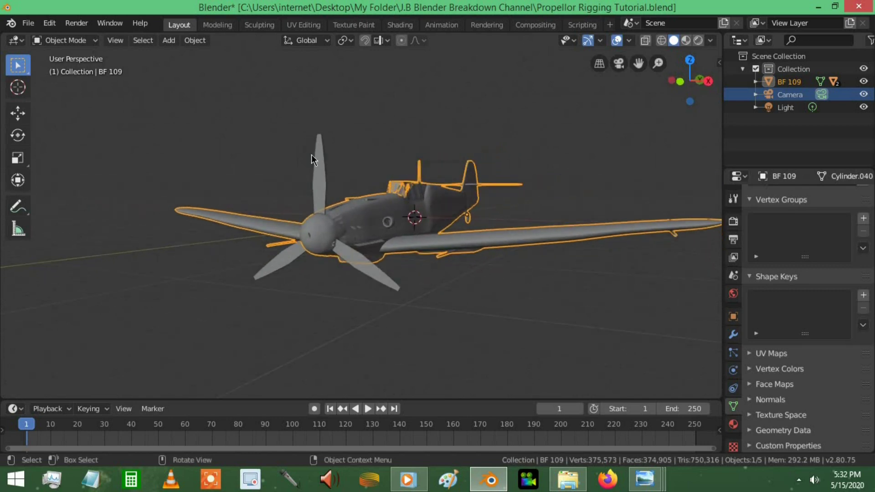
left_click(312, 155)
left_click(463, 199)
key("r")
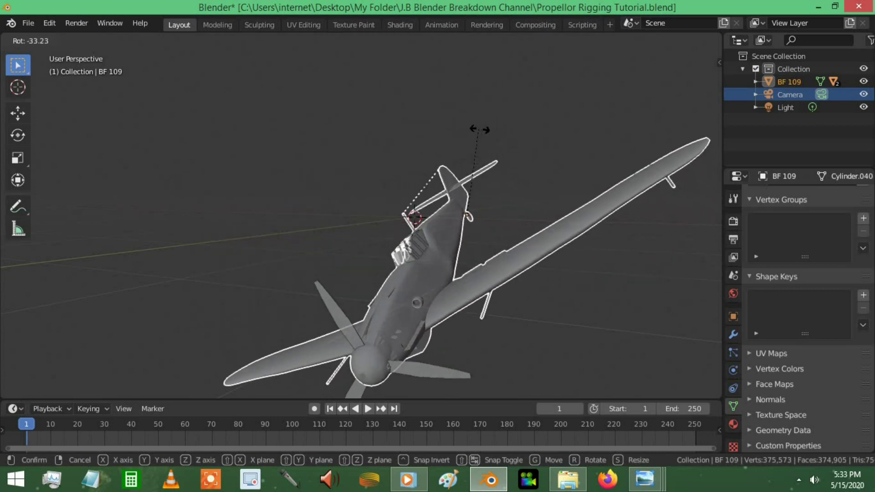
right_click(505, 173)
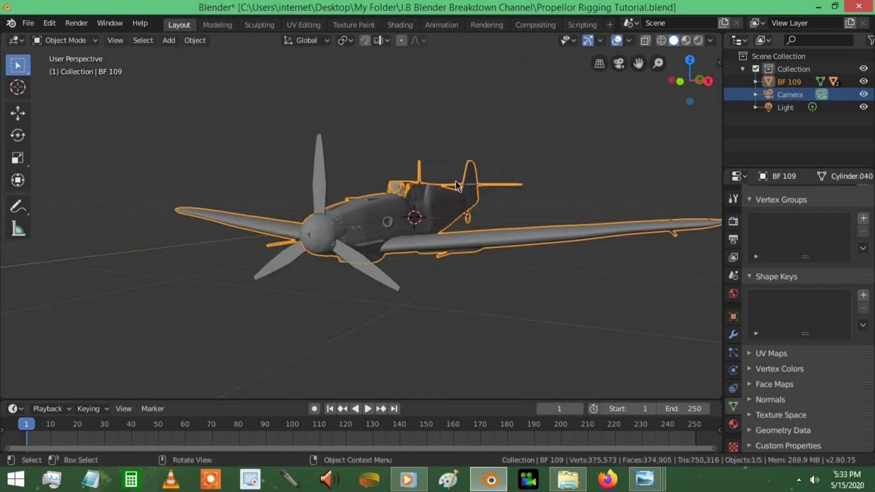
left_click(321, 181)
key("r")
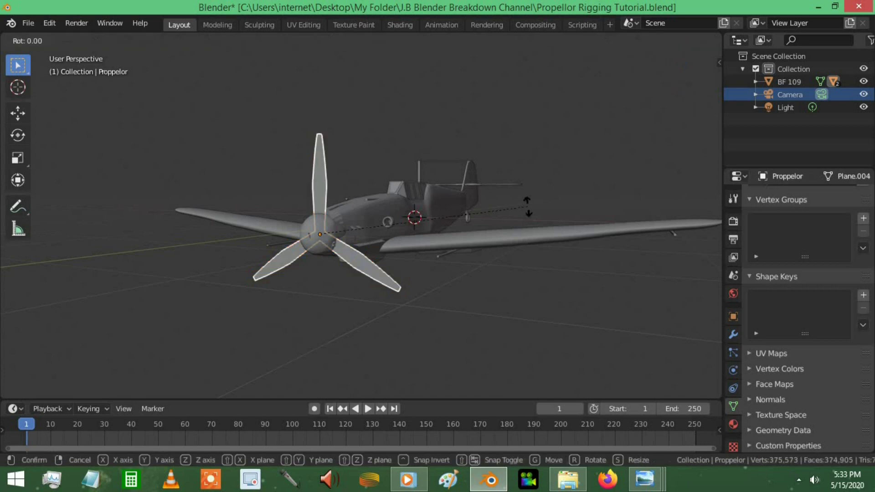
key("Escape")
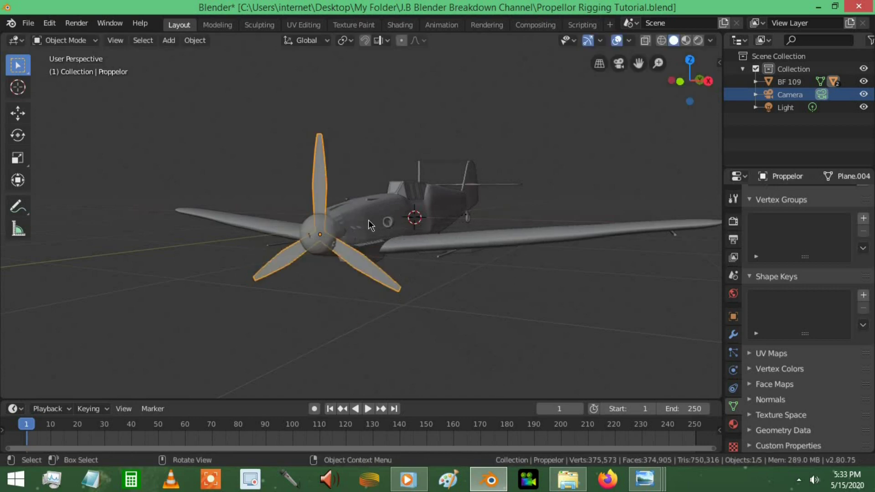
middle_click_drag(520, 191, 515, 165)
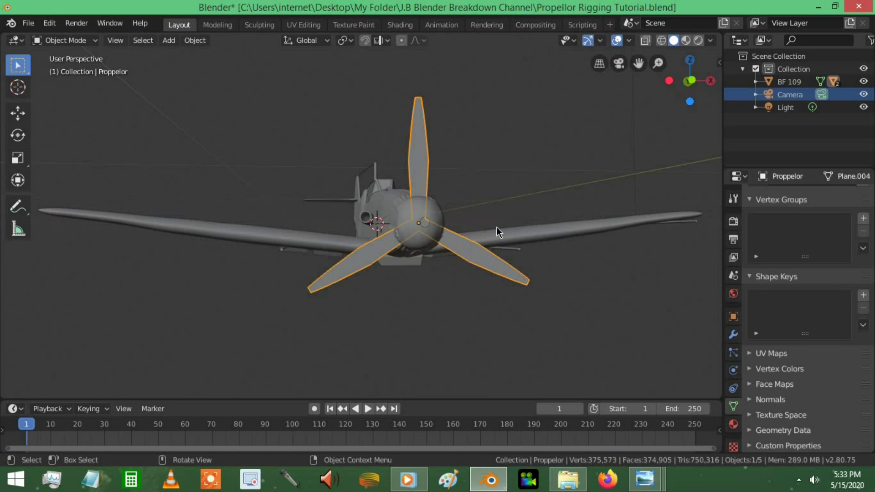
key("KP_1")
Zoom in on the nose and test-rotate the propeller about the hub.
scroll(473, 214, "up", 7)
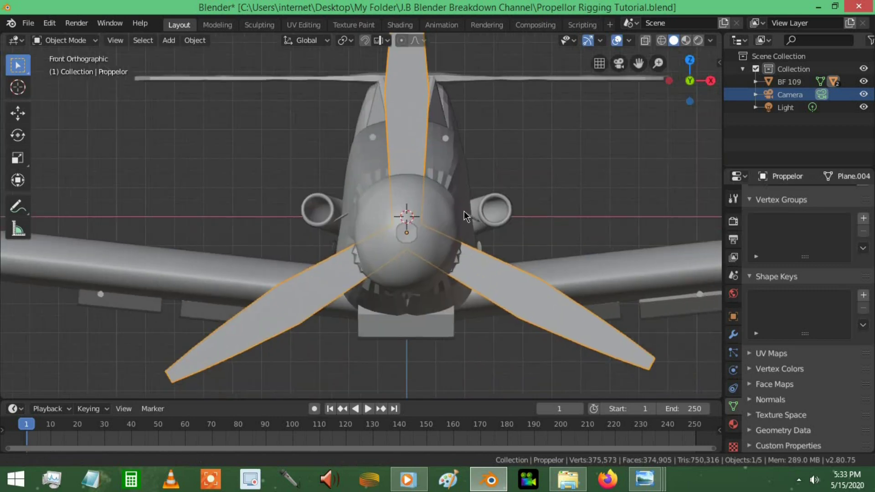
scroll(414, 239, "up", 3)
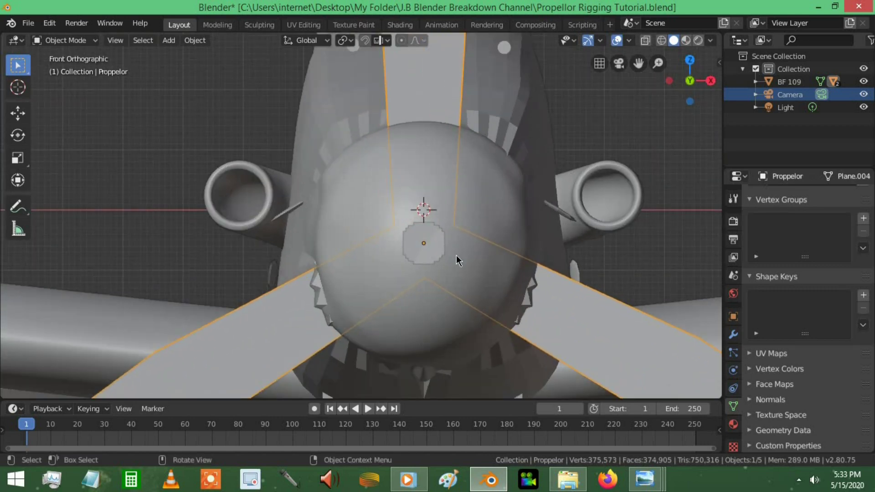
middle_click_drag(457, 260, 412, 232, "shift")
key("r")
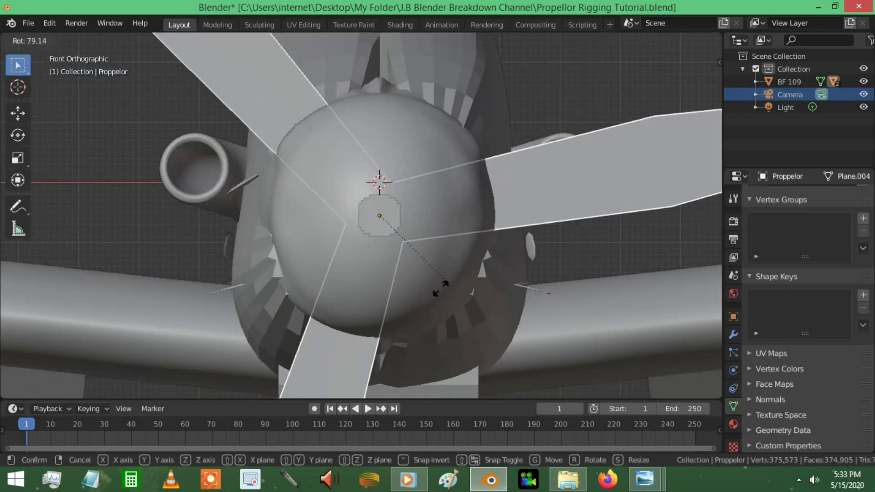
left_click(477, 210)
In Edit Mode, move the whole propeller mesh onto the nose hub, then reposition the object.
key("Tab")
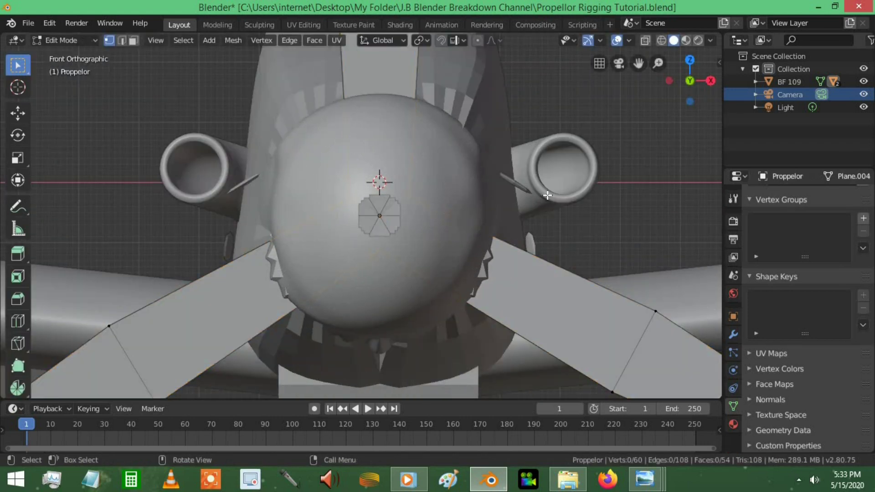
key("a")
key("g")
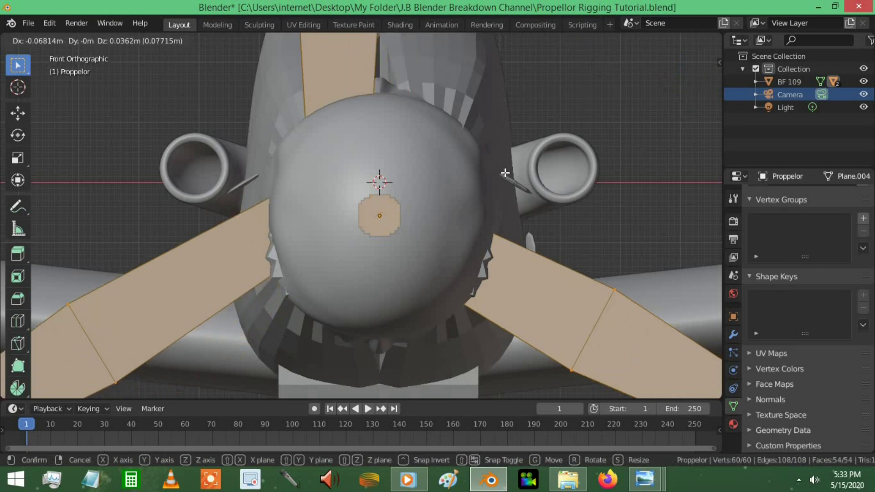
left_click(505, 173)
key("Tab")
key("g")
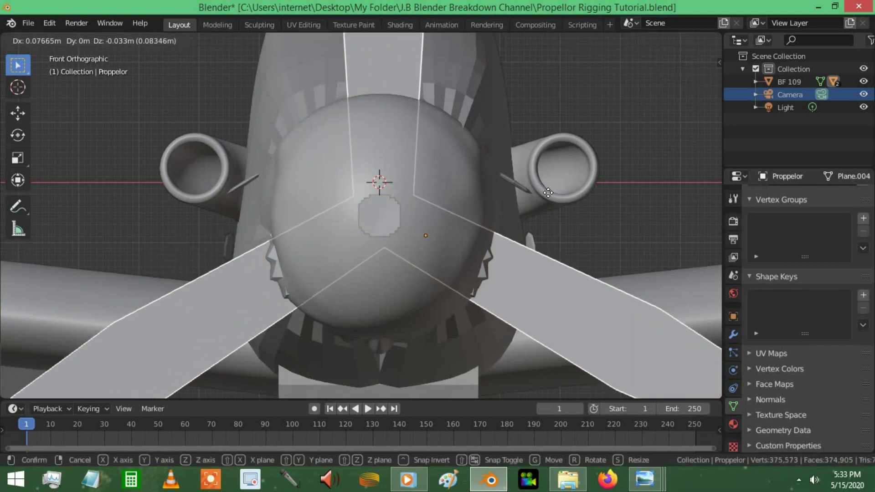
left_click(546, 190)
Test-spin the propeller to check its pivot, then undo the rotation.
scroll(546, 191, "down", 4)
key("r")
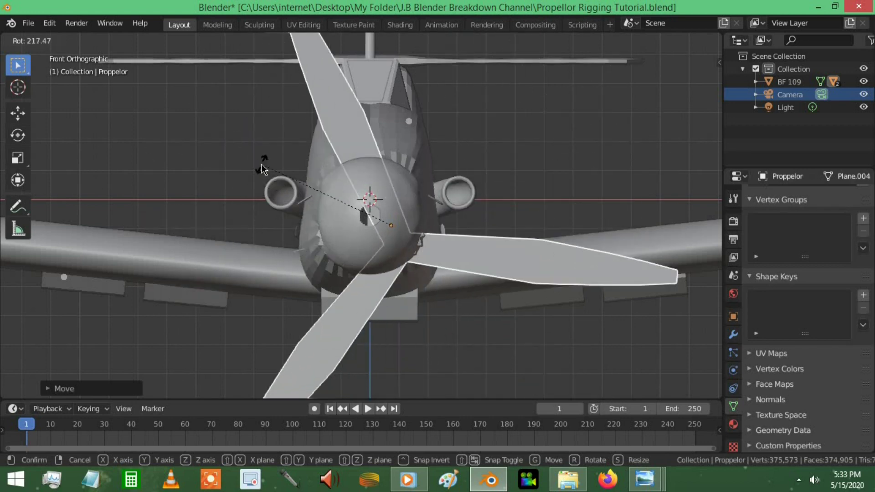
left_click(502, 178)
key("ctrl+z")
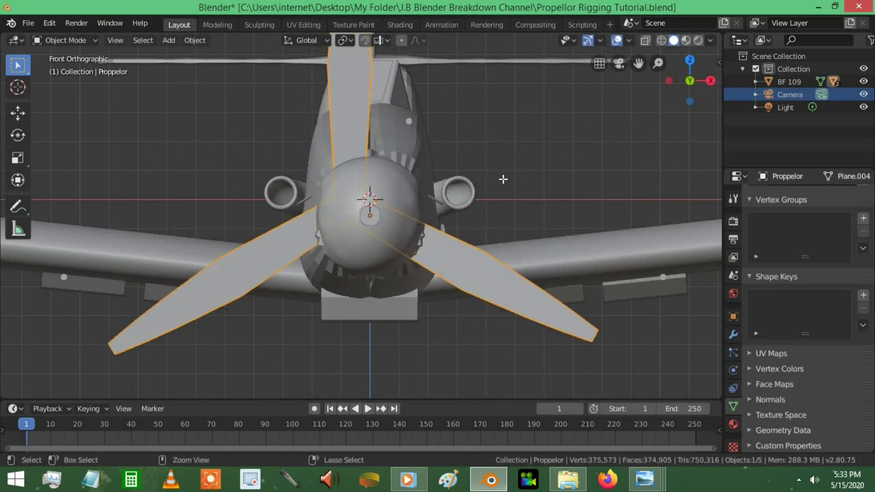
Rotate the propeller once more, leaving its rotation at 86.3°, 298° and 3.28°.
key("Tab")
scroll(392, 229, "up", 4)
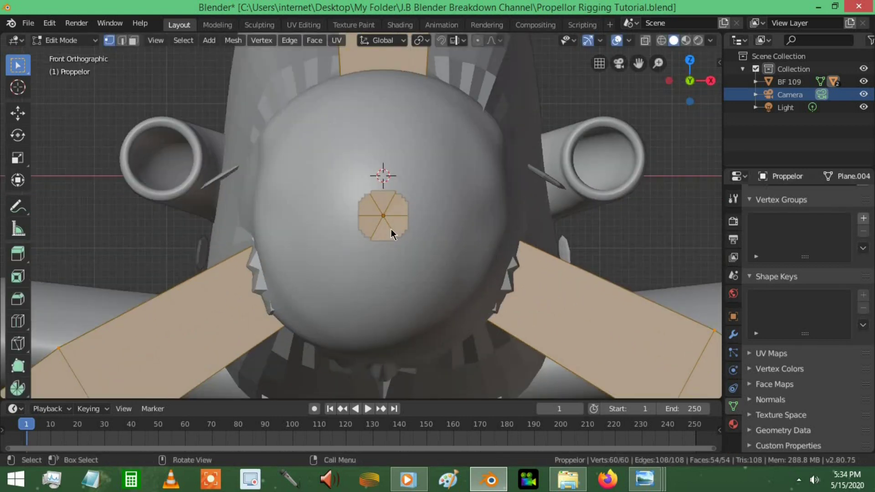
key("Tab")
scroll(397, 229, "up", 3)
scroll(404, 228, "down", 3)
scroll(411, 221, "down", 5)
scroll(452, 210, "up", 2)
scroll(451, 209, "down", 2)
key("r")
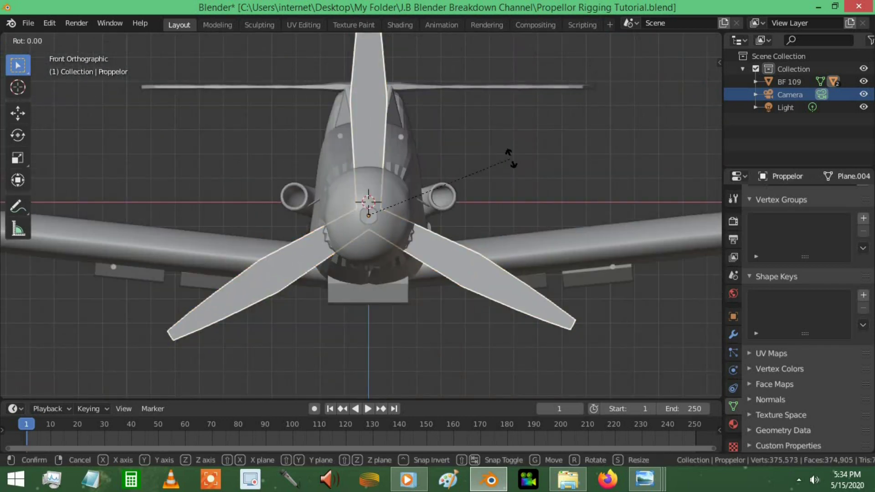
left_click(354, 277)
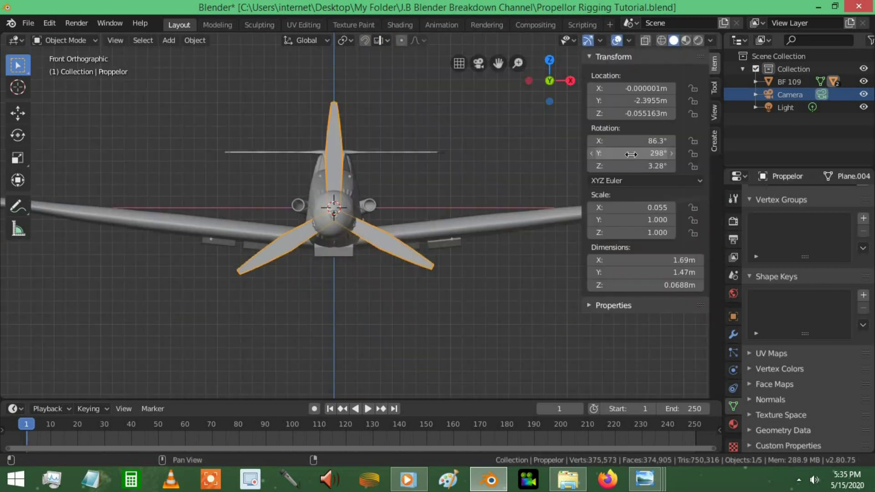
Try changes to the propeller's Y and Z rotation values and cancel them.
left_click_drag(634, 154, 661, 153)
right_click(661, 154)
middle_click_drag(420, 212, 570, 174)
left_click_drag(636, 166, 630, 142)
right_click(657, 165)
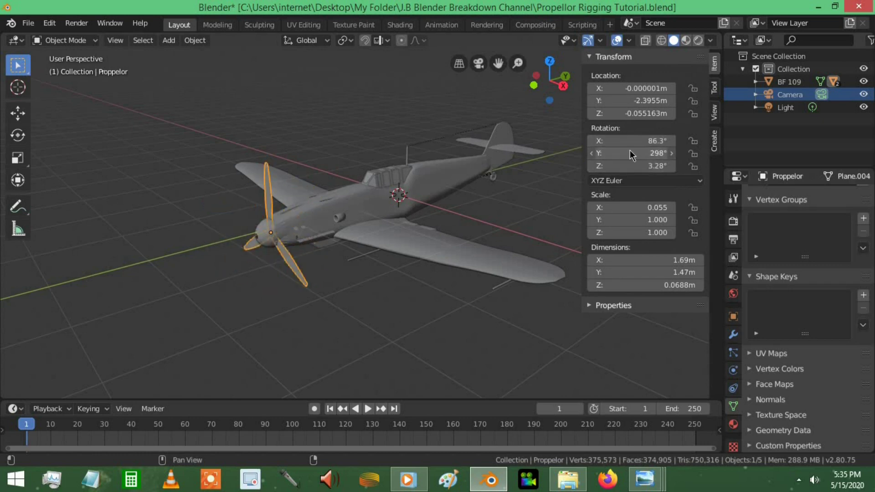
Select the BF 109 and rotate it 90° about Z with rz90, then frame it.
left_click(434, 179)
type("rz90")
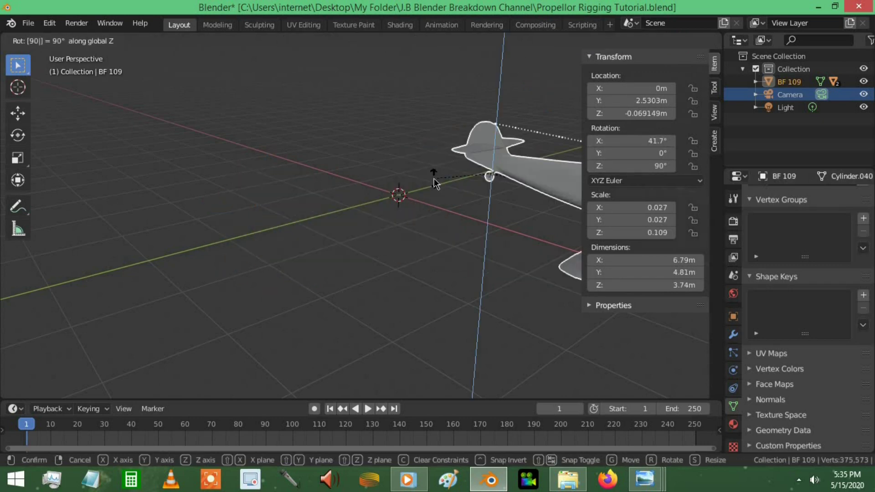
key("Return")
scroll(547, 251, "down", 6)
key("KP_Decimal")
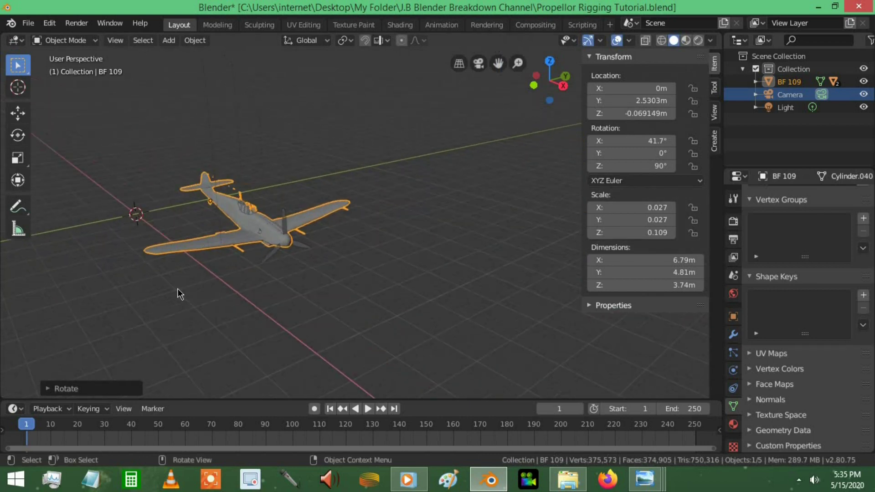
Test the propeller's Y rotation value, undo it, and bring the plane closer into view.
left_click(283, 218)
left_click_drag(630, 155, 645, 156)
key("ctrl+z")
key("ctrl+z")
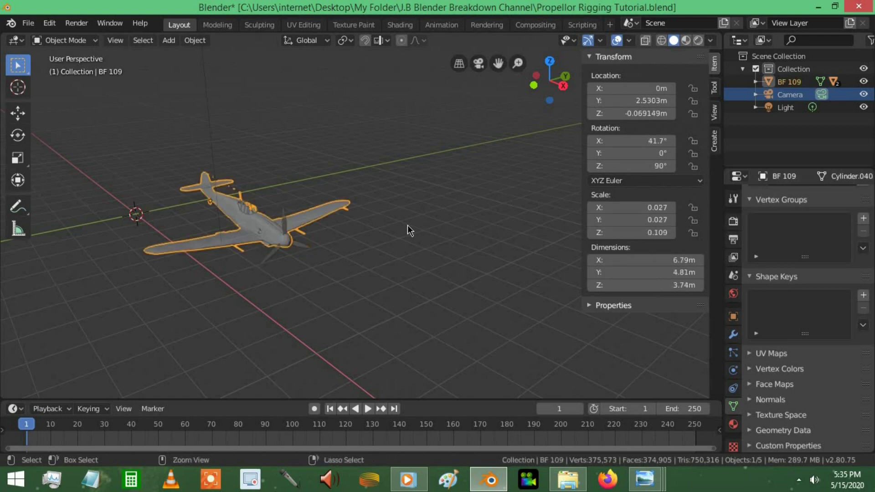
key("ctrl+z")
middle_click_drag(243, 254, 400, 255, "shift")
scroll(301, 267, "up", 4)
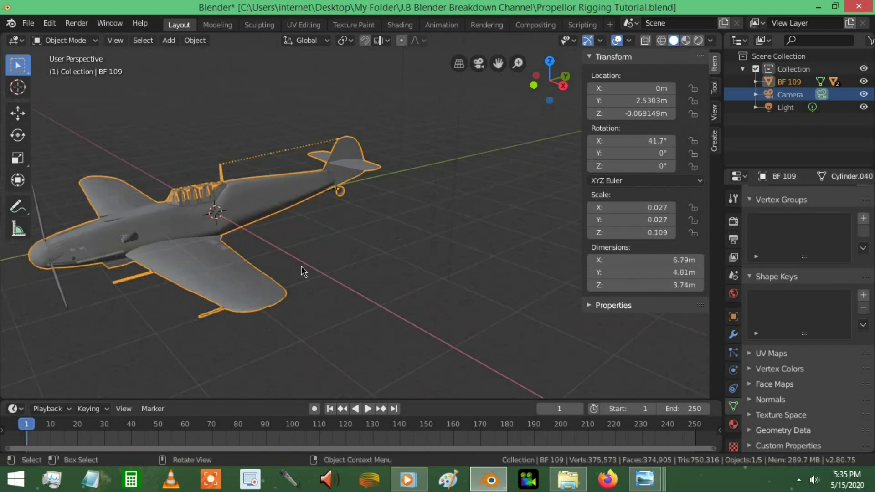
middle_click_drag(301, 273, 360, 269, "shift")
Add a driver to the propeller's Rotation Y field in the N panel, turning it purple.
right_click(633, 155)
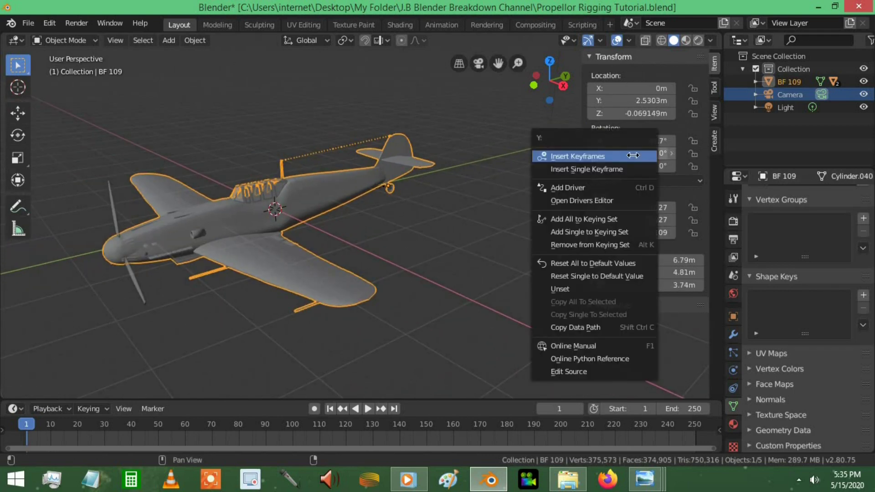
left_click(588, 189)
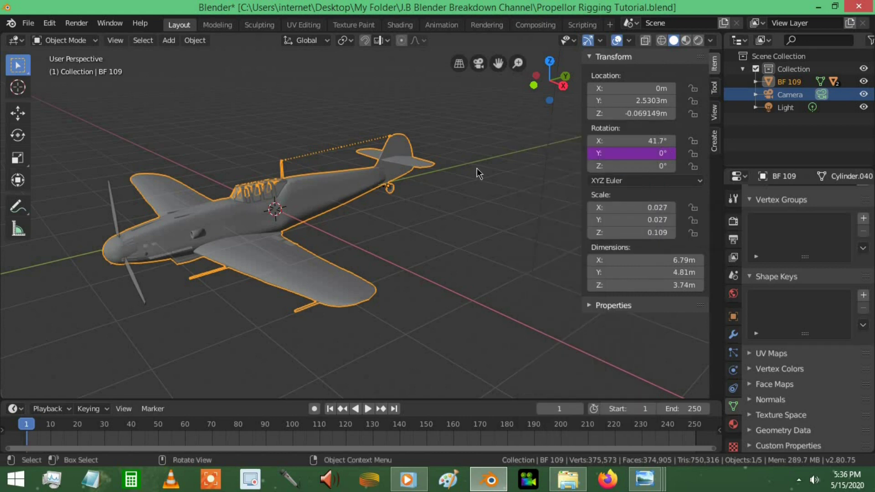
middle_click_drag(287, 240, 365, 226)
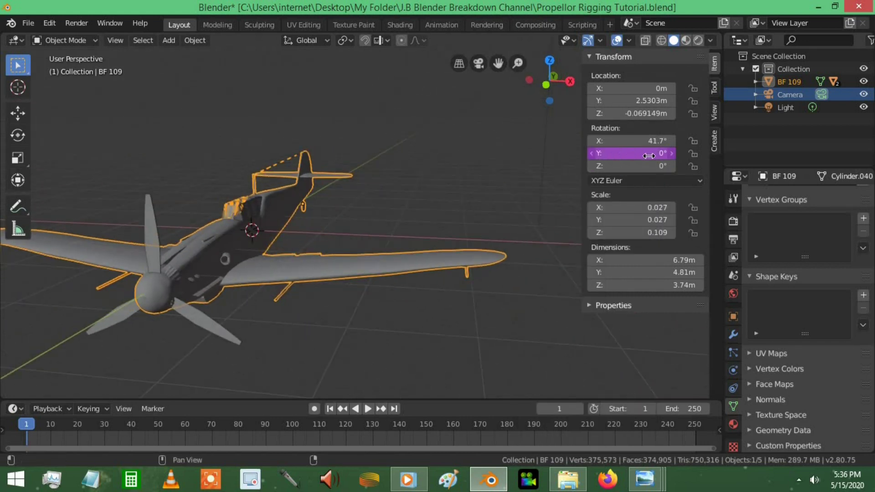
middle_click_drag(474, 178, 456, 181)
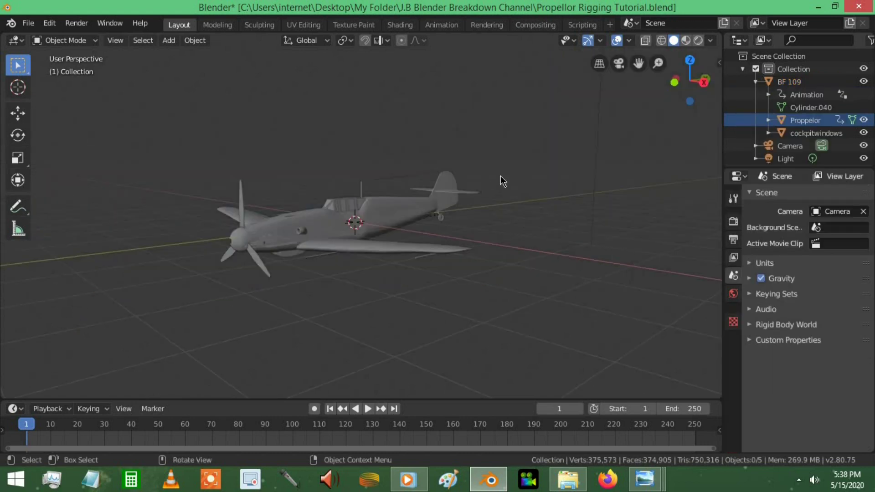
Add a Cone empty and rotate it 180° around Z.
key("shift+a")
mouse_move(504, 179)
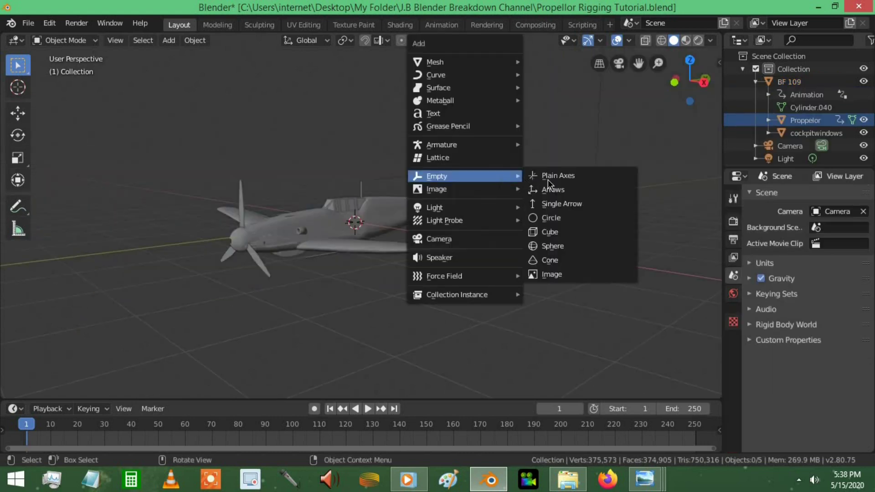
left_click(554, 260)
middle_click_drag(551, 242, 509, 237)
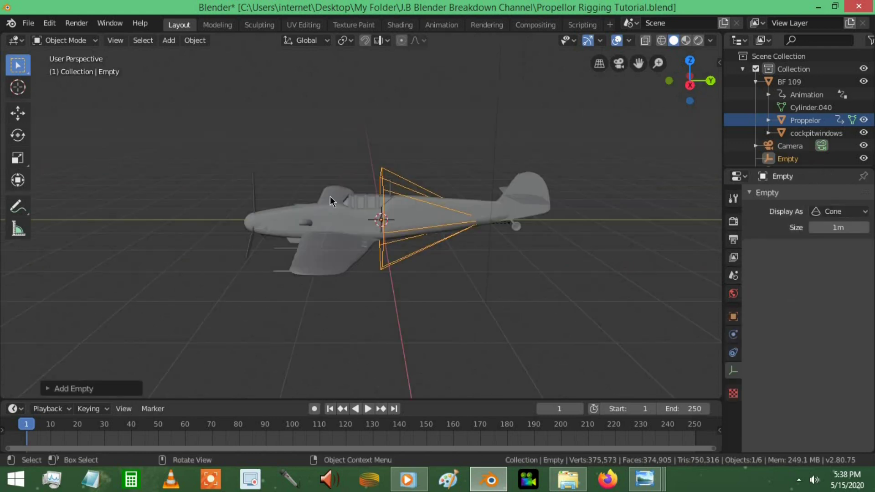
key("r")
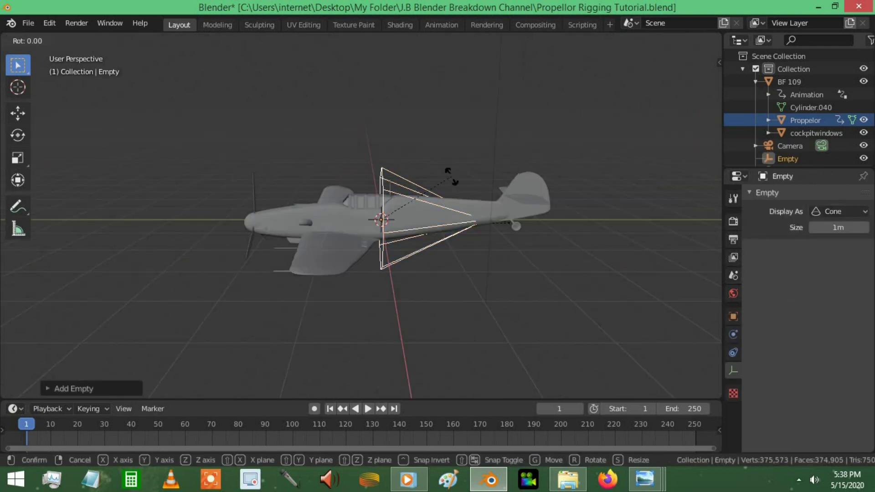
type("z180")
key("Return")
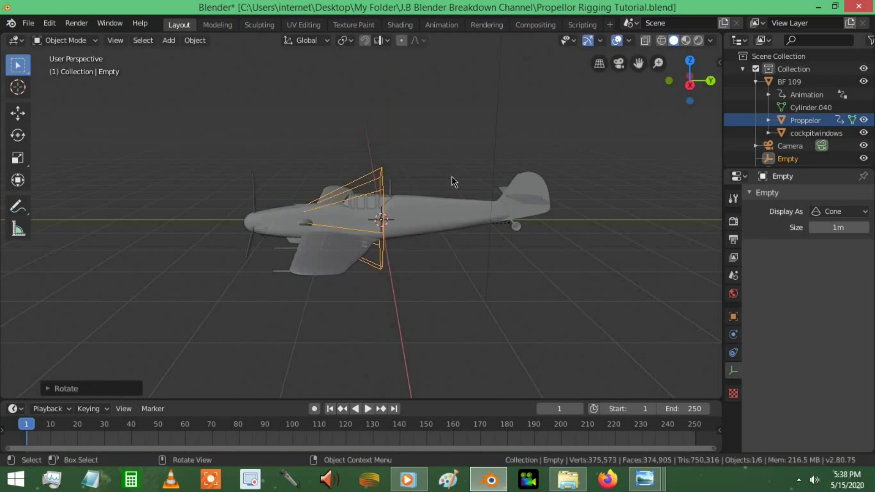
In the right side view, scale the cone empty down.
key("KP_3")
scroll(465, 258, "down", 4)
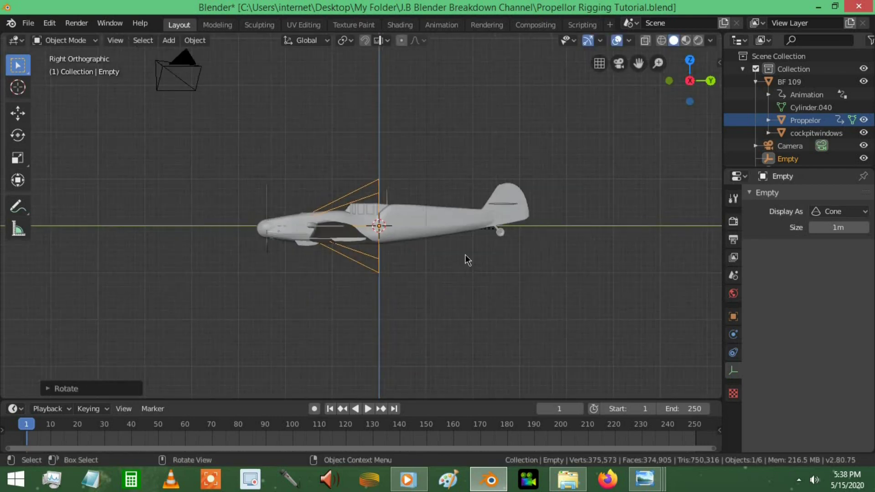
scroll(545, 260, "up", 3)
key("s")
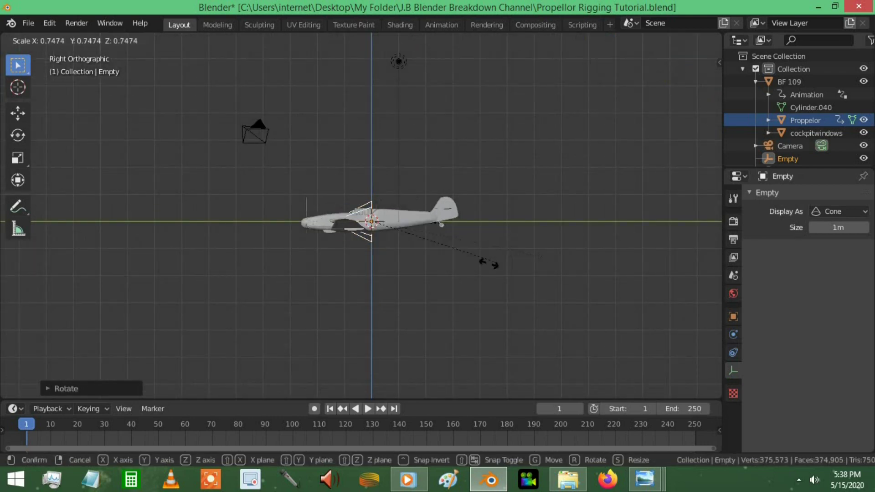
left_click(453, 309)
Raise the cone empty along Z to sit above the plane and check its location.
key("g")
key("z")
left_click(453, 213)
scroll(399, 117, "up", 4)
middle_click_drag(398, 118, 384, 252, "shift")
scroll(374, 175, "up", 2)
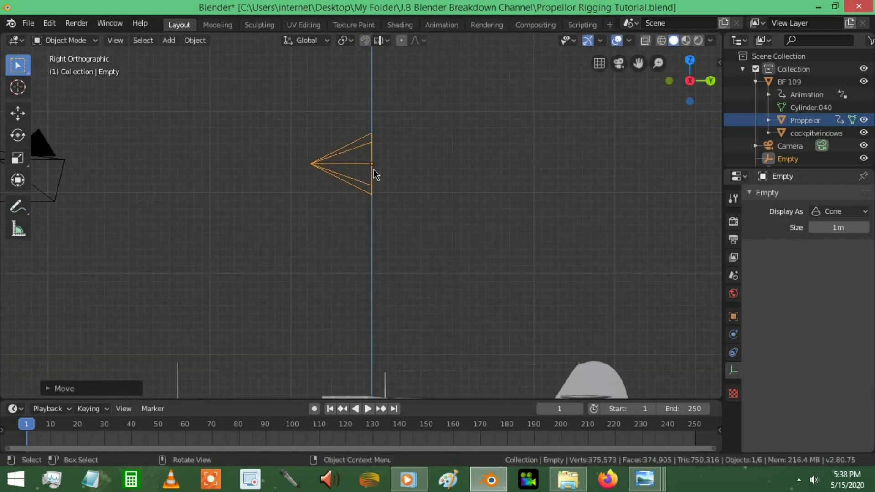
scroll(382, 218, "down", 3)
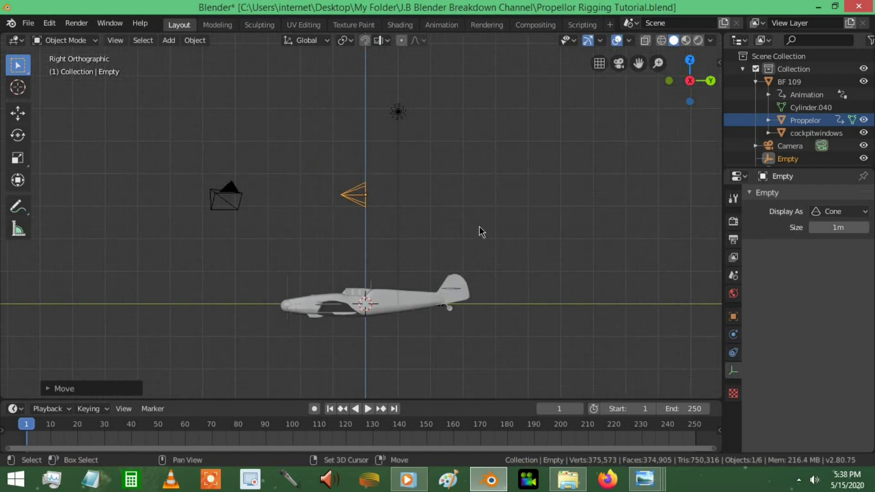
key("n")
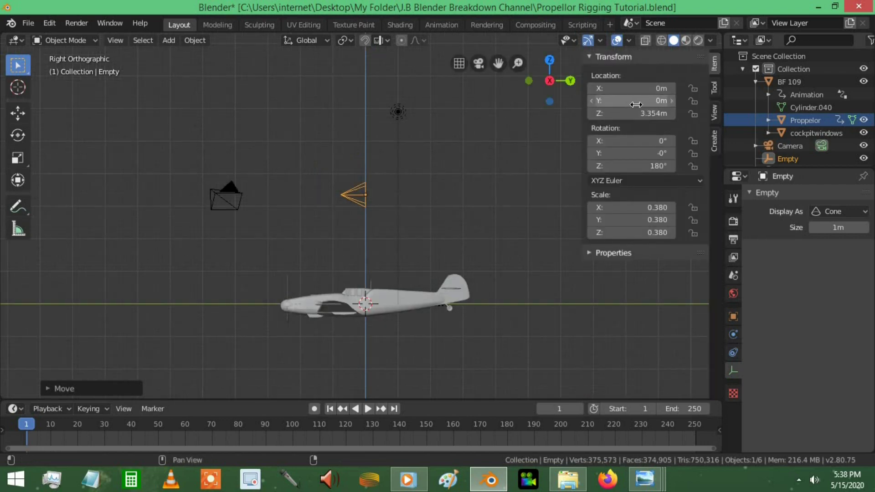
key("n")
middle_click_drag(370, 144, 379, 113, "shift")
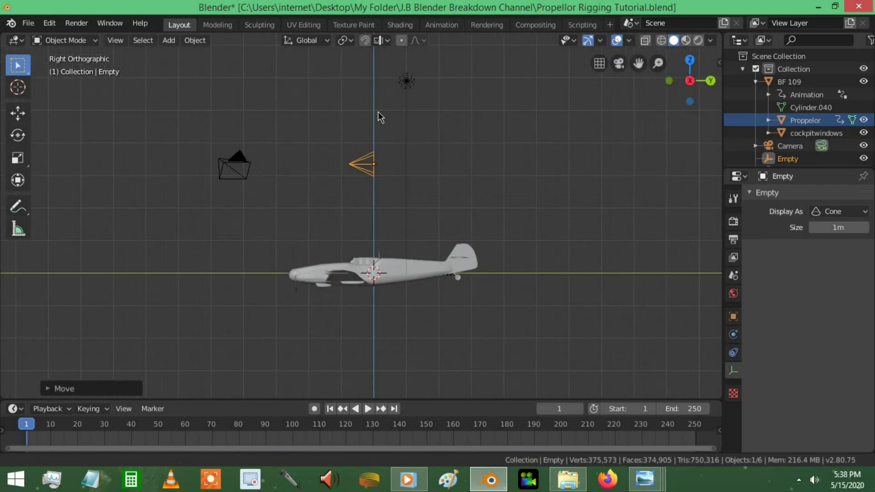
Select Proppelor and turn the 3D view into the Drivers editor.
left_click(804, 122)
middle_click_drag(317, 265, 319, 253, "shift")
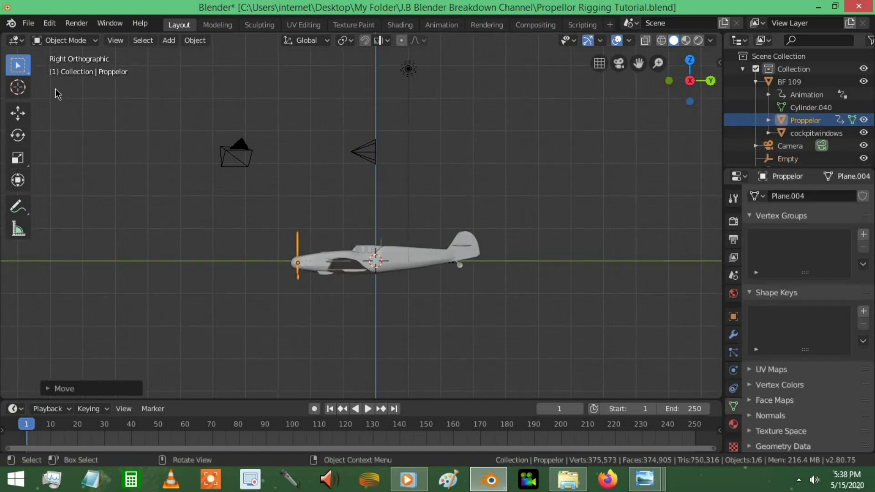
left_click(22, 42)
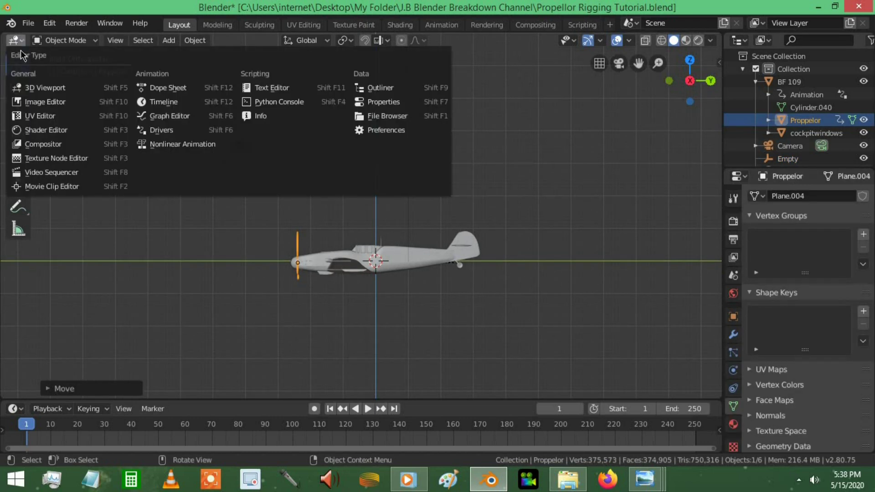
left_click(179, 130)
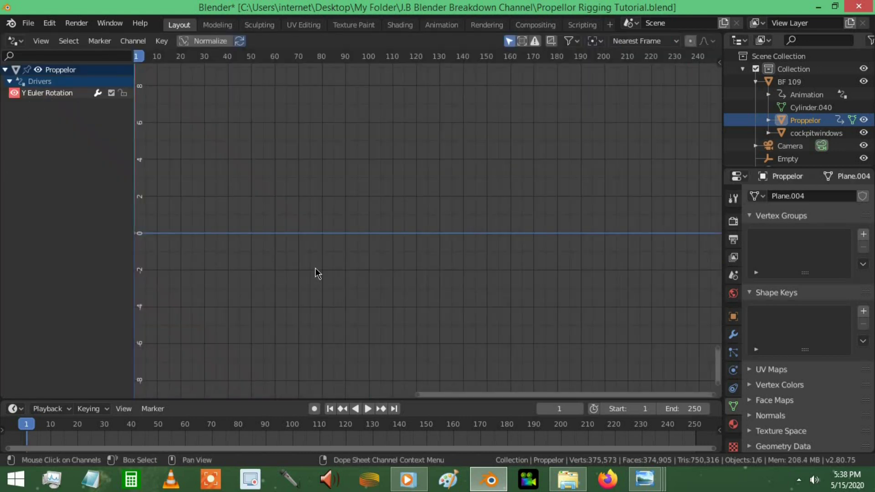
In the Drivers sidebar tab, rename the driver variable var to throttle.
key("n")
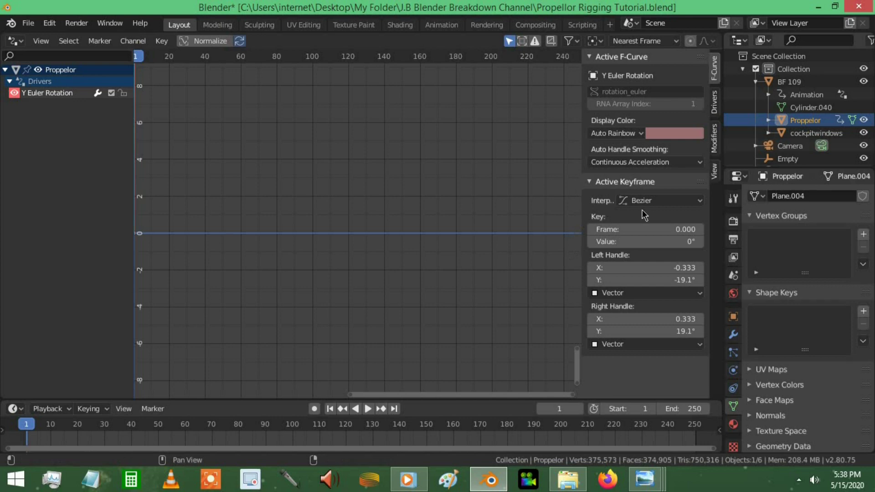
left_click(714, 108)
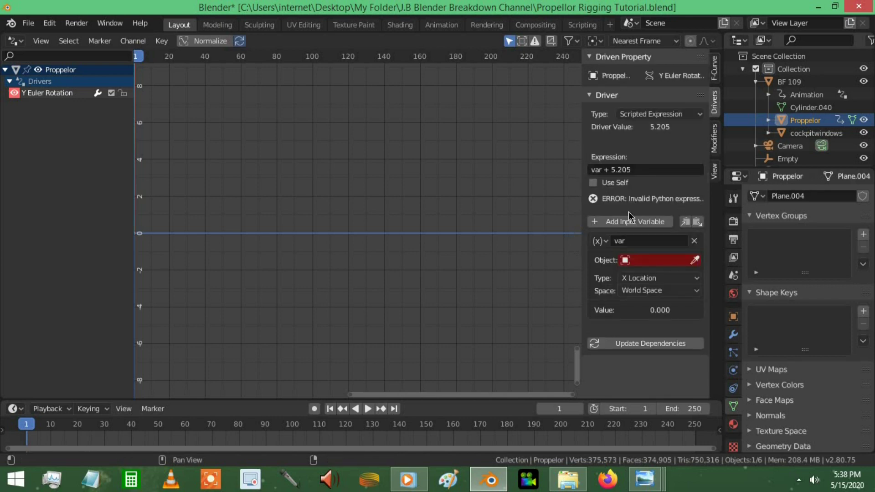
left_click(635, 241)
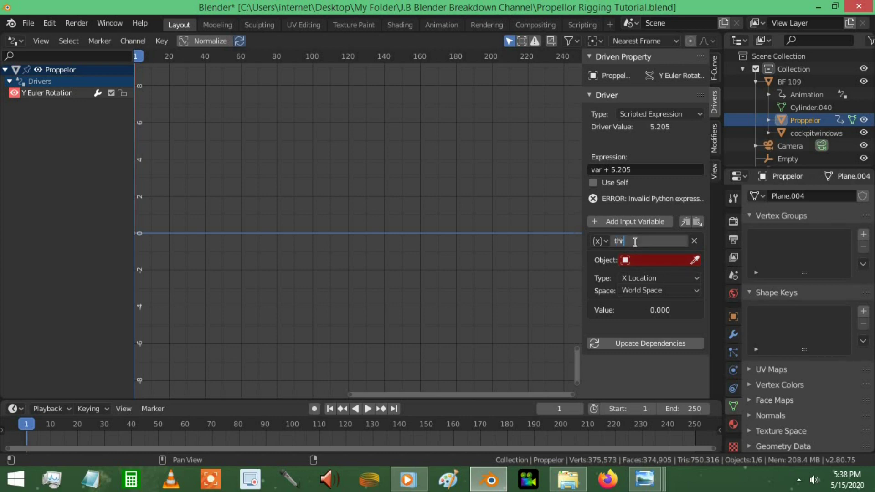
key("Return")
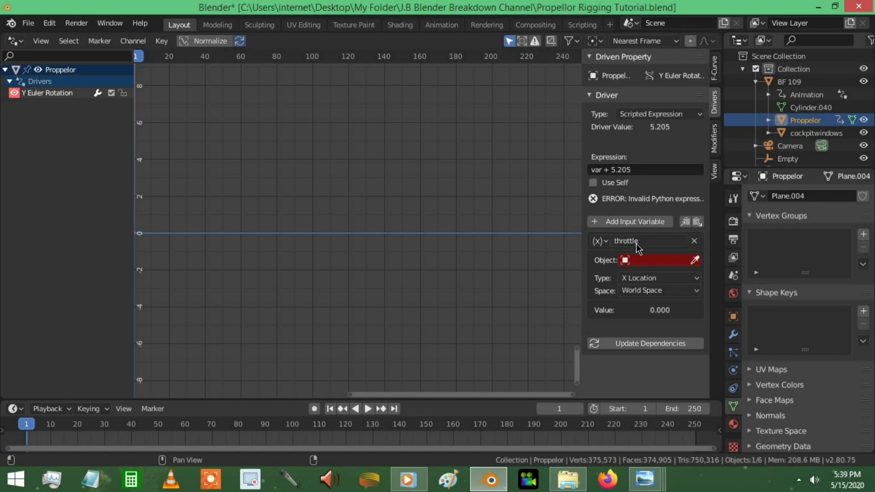
Add a second input variable and name it CurrentFrame.
left_click(625, 224)
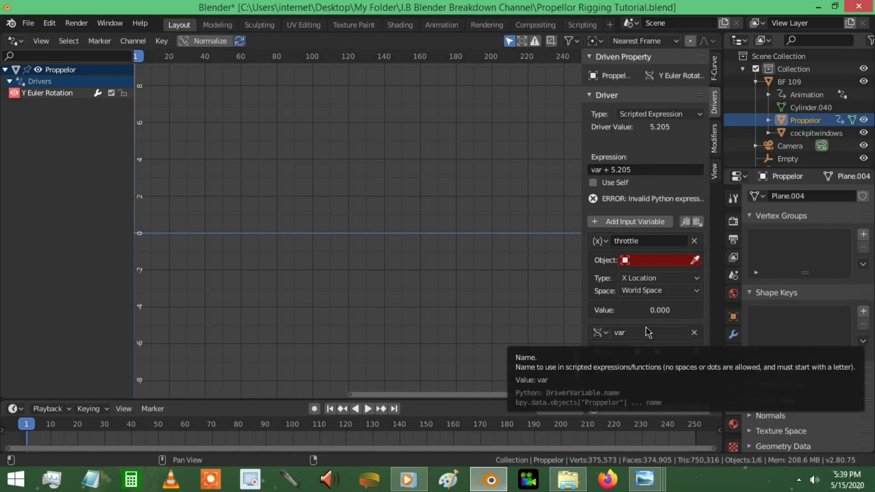
left_click(650, 331)
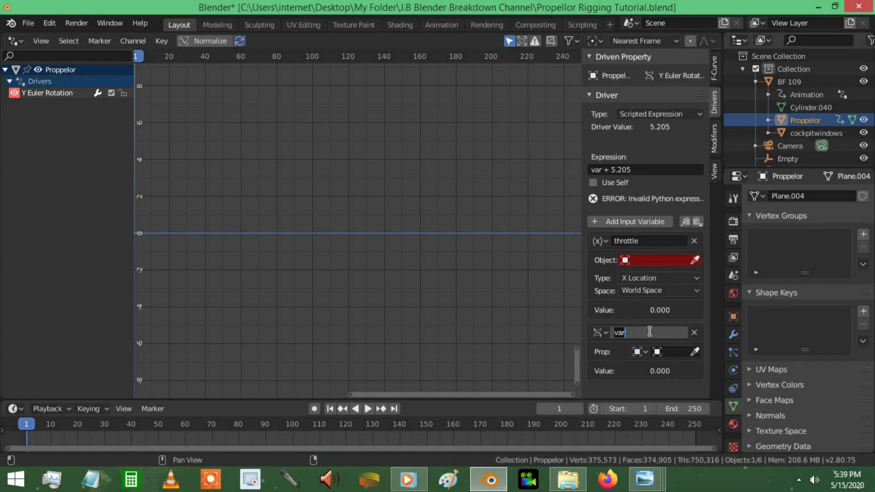
type("CurrentFrame")
key("Return")
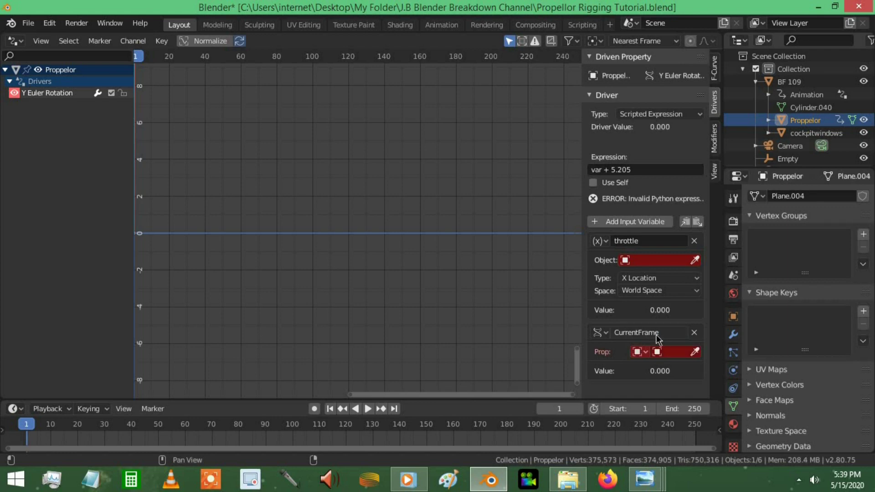
left_click(49, 23)
left_click(82, 194)
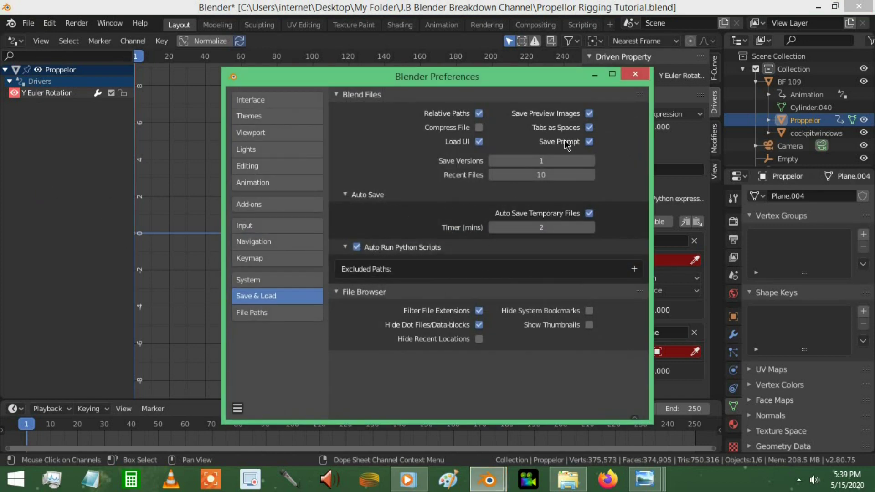
left_click(641, 78)
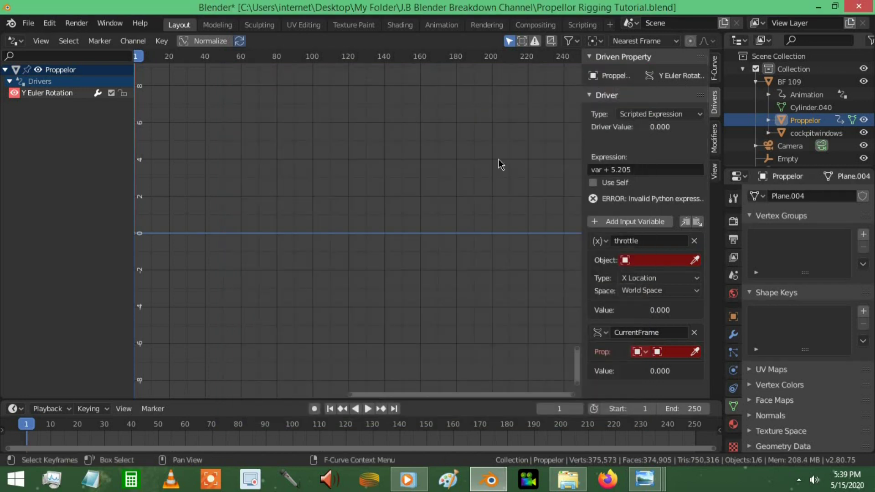
Point the throttle variable at the cone Empty, reading its Y Location.
left_click(662, 259)
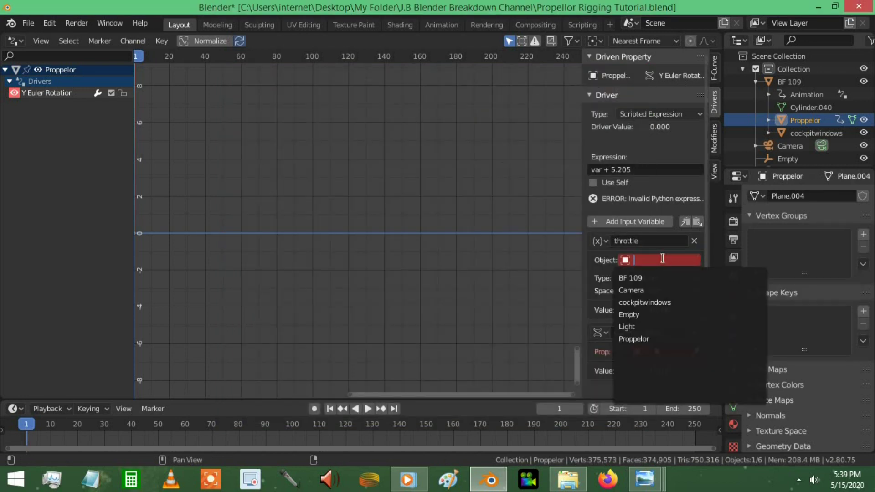
left_click(646, 315)
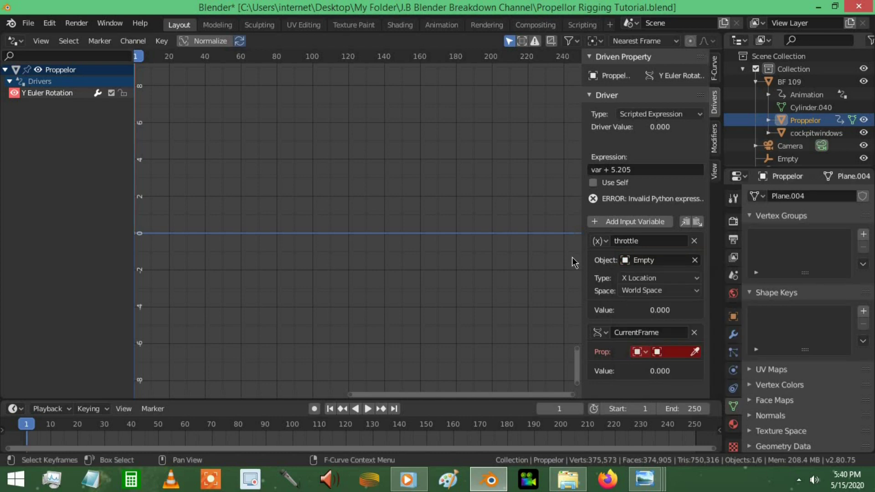
left_click(643, 279)
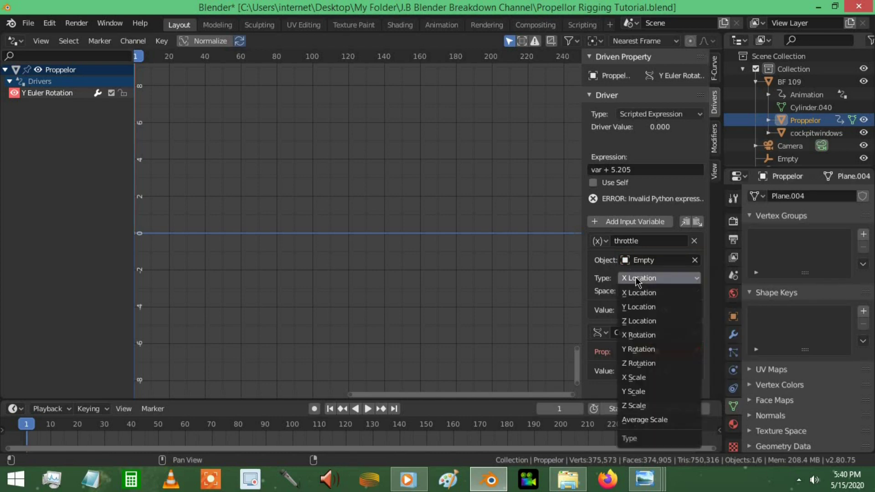
left_click(642, 307)
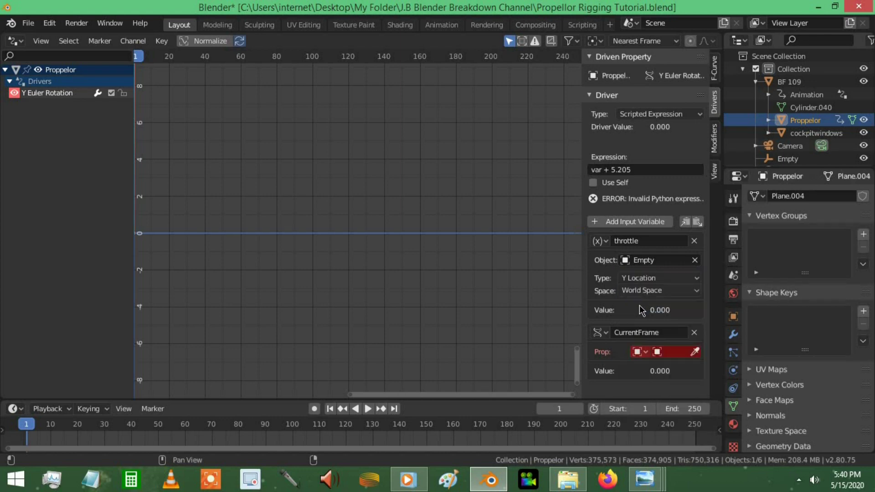
Set CurrentFrame's ID type to Scene and paste the copied frame_current data path into Path.
left_click(640, 352)
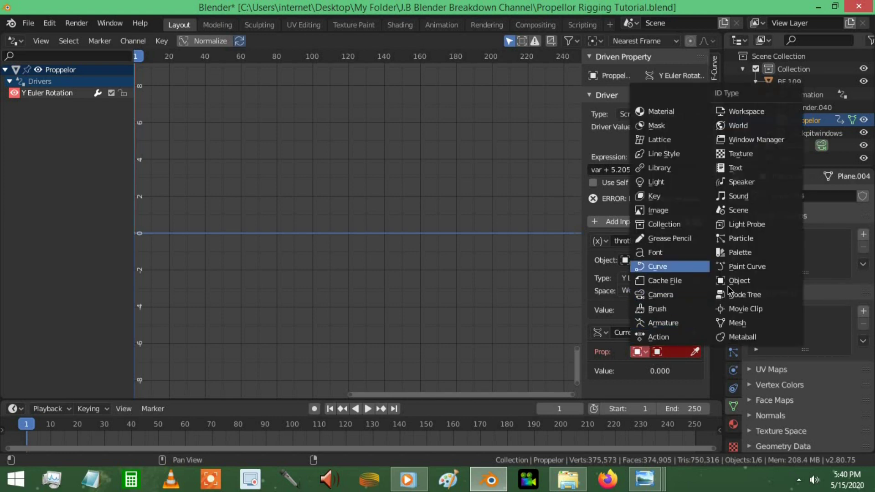
left_click(738, 211)
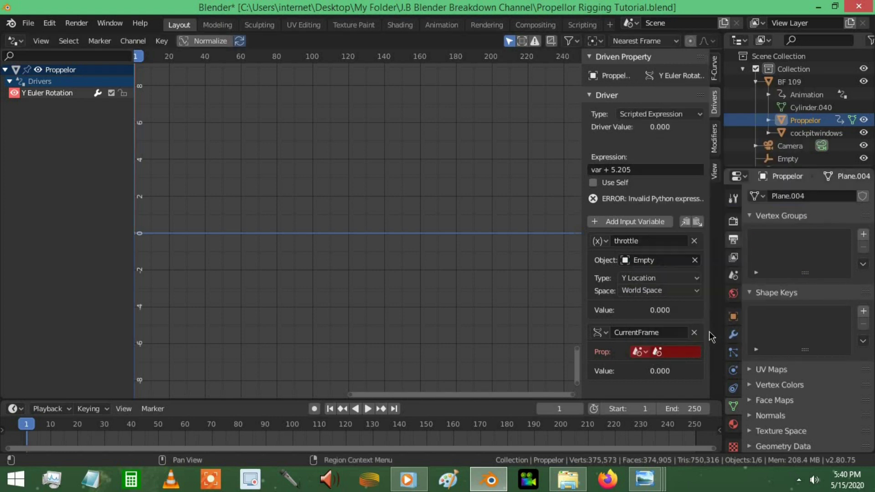
left_click(678, 352)
left_click(666, 220)
scroll(644, 323, "down", 2)
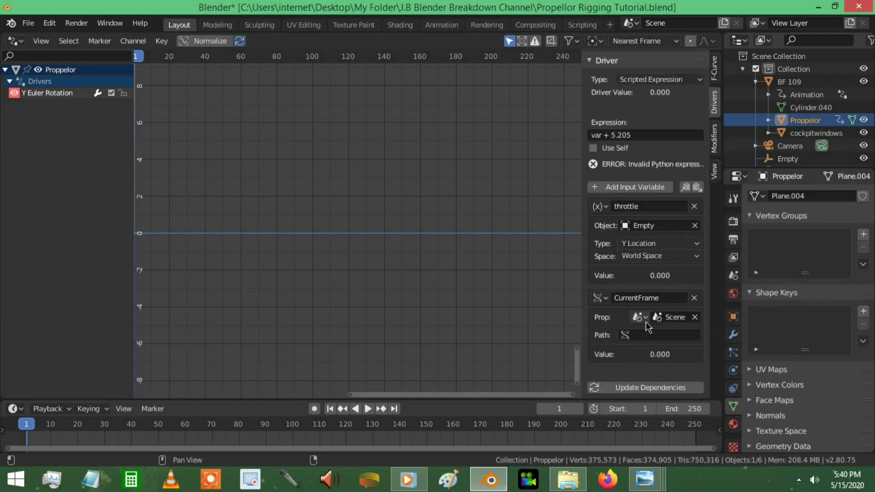
right_click(560, 411)
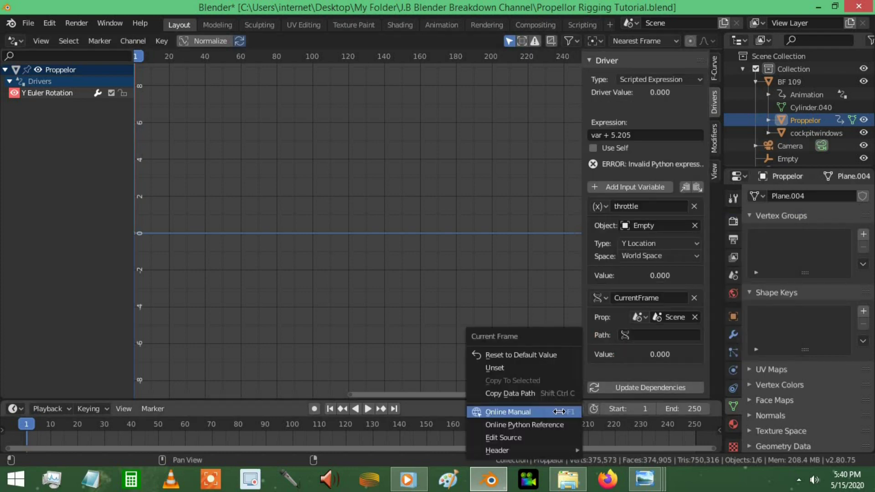
left_click(533, 395)
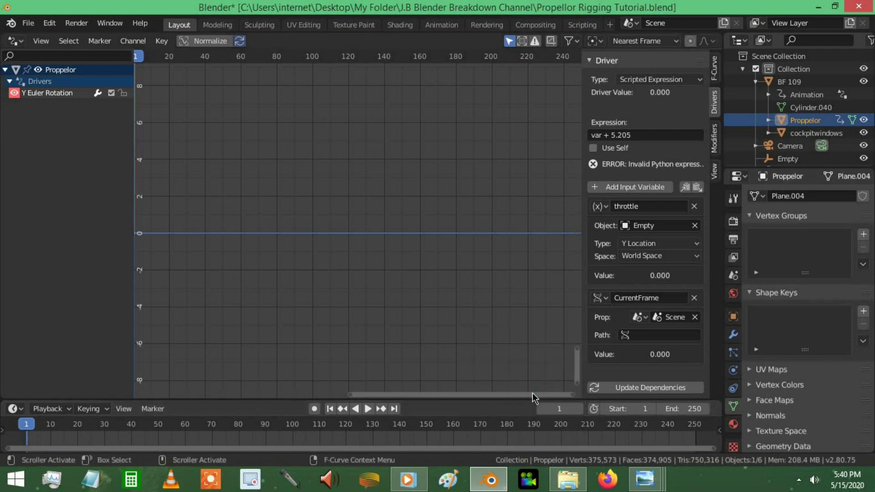
left_click(649, 337)
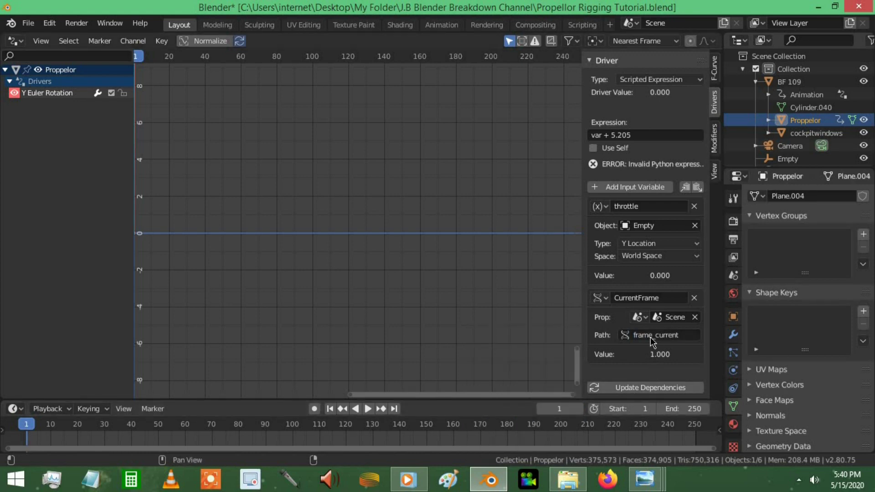
scroll(658, 366, "up", 2)
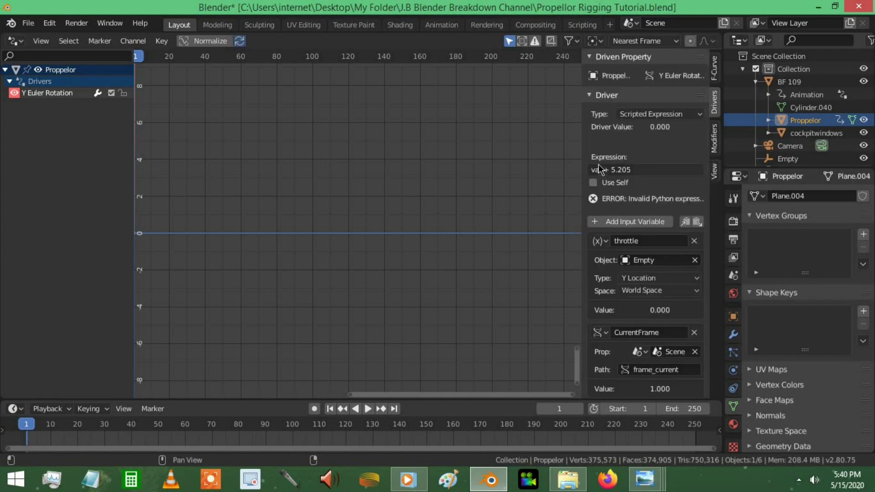
Replace the driver expression 'var + 5.205' with CurrentFrame*throttle.
left_click(641, 169)
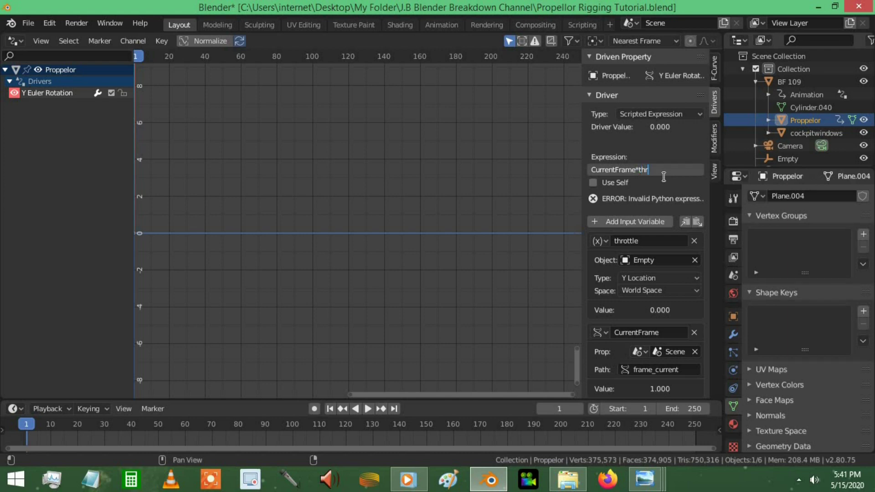
key("Return")
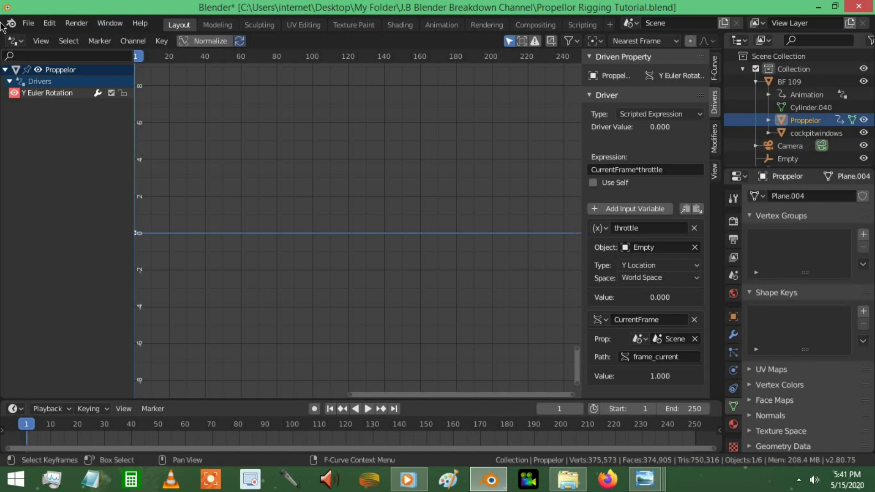
left_click(15, 42)
Switch the area back to a 3D Viewport, select the cone Empty, and try a Y move.
left_click(41, 88)
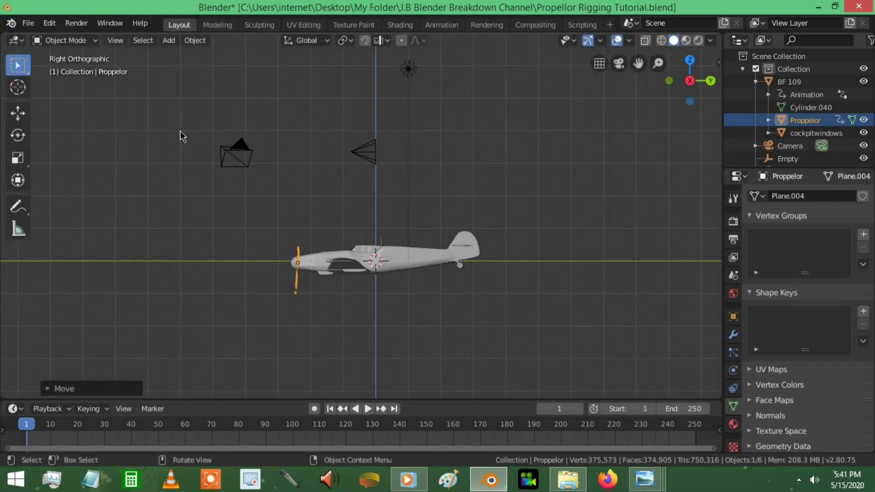
middle_click_drag(321, 233, 310, 240)
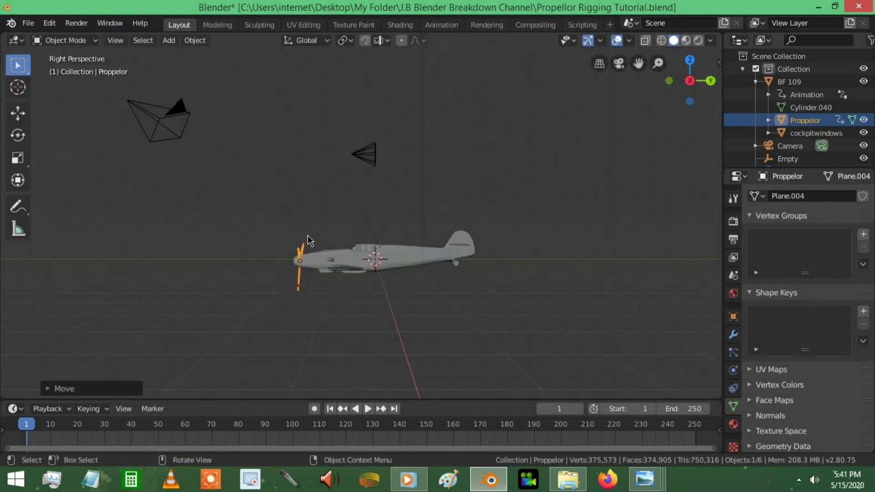
middle_click_drag(372, 261, 305, 180)
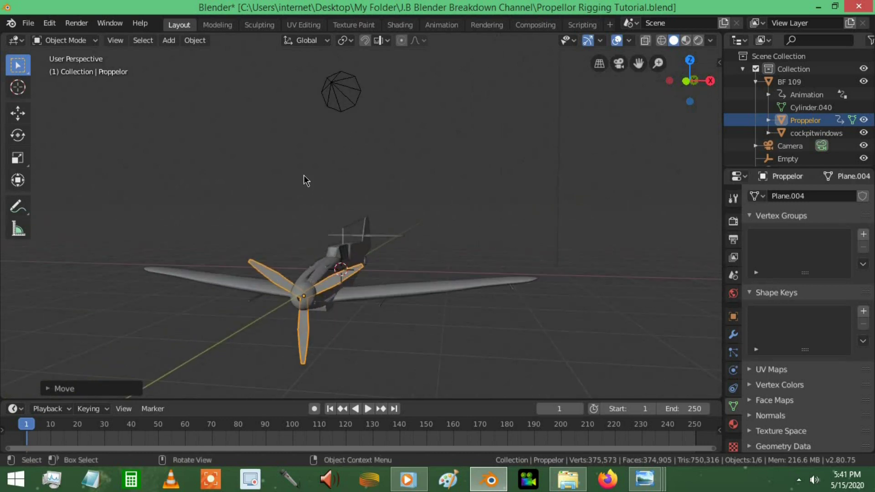
left_click(341, 87)
middle_click_drag(357, 108, 507, 229)
key("g")
key("y")
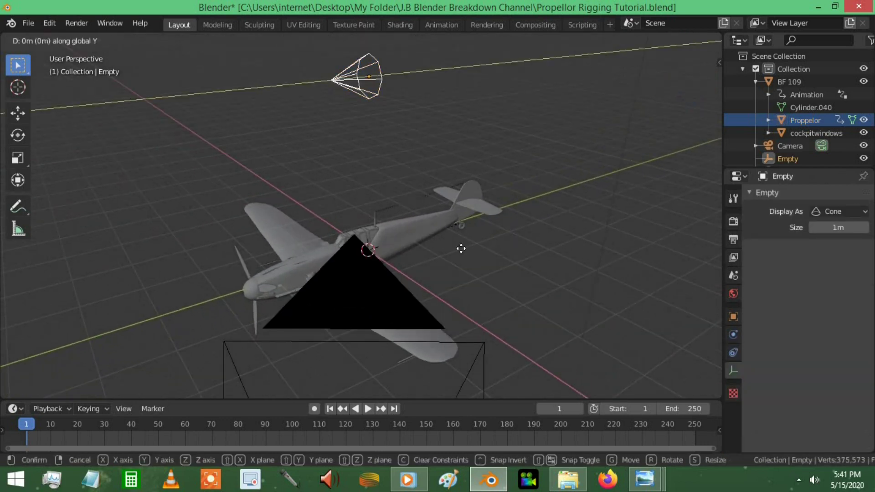
key("Escape")
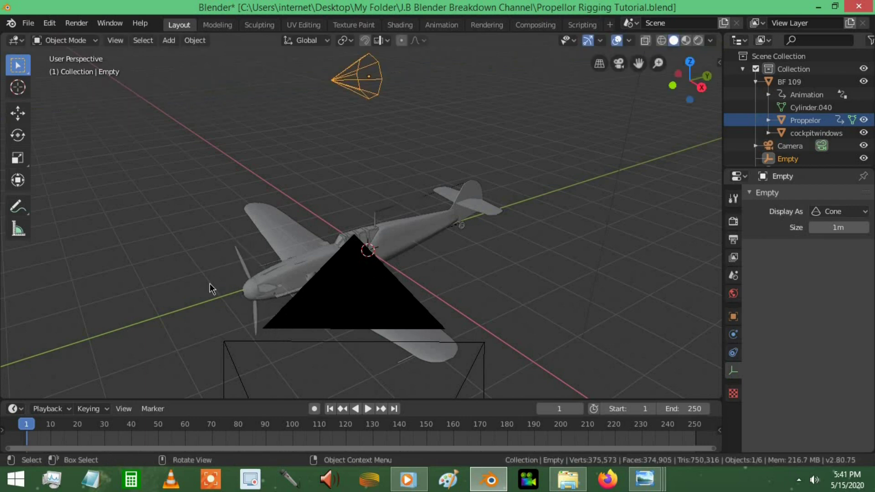
middle_click_drag(228, 269, 593, 195)
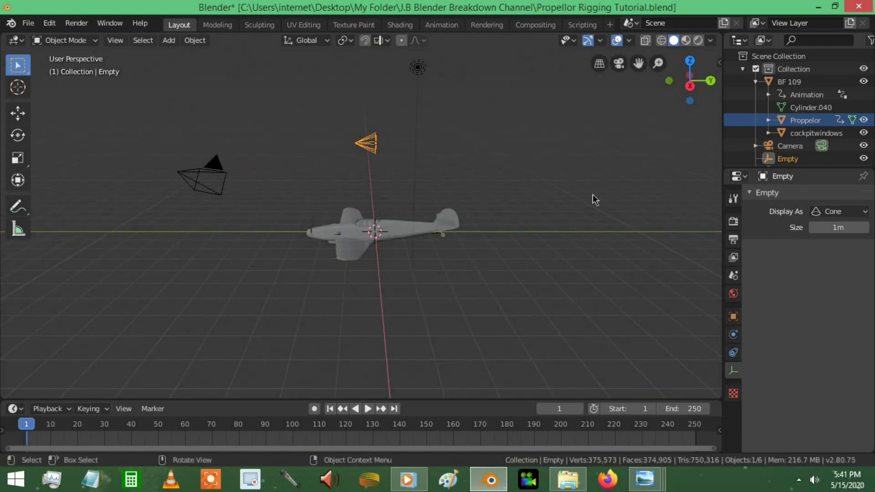
At frame 68, slide the Empty along Y to change the throttle, then return to frame 1.
left_click(207, 425)
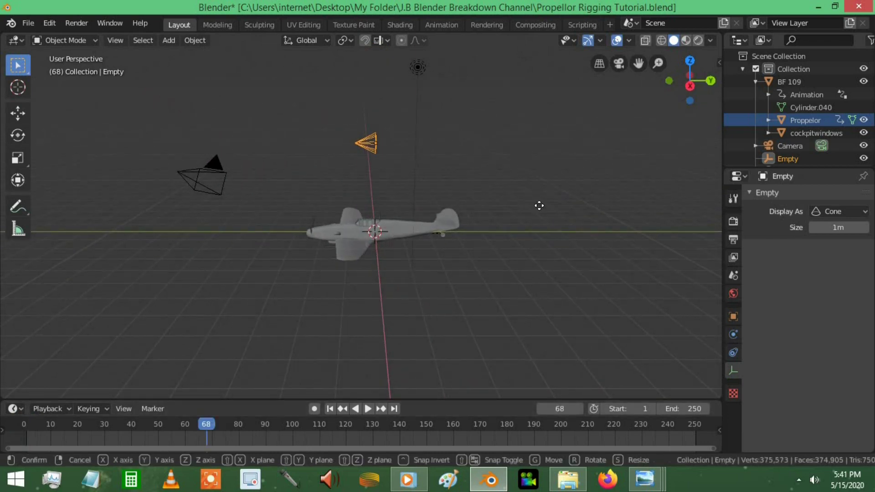
key("g")
key("y")
left_click(356, 392)
left_click(330, 410)
Play and stop the animation to watch the propeller spin, then rewind to frame 1.
middle_click_drag(405, 253, 481, 224)
scroll(482, 224, "up", 4)
left_click(368, 409)
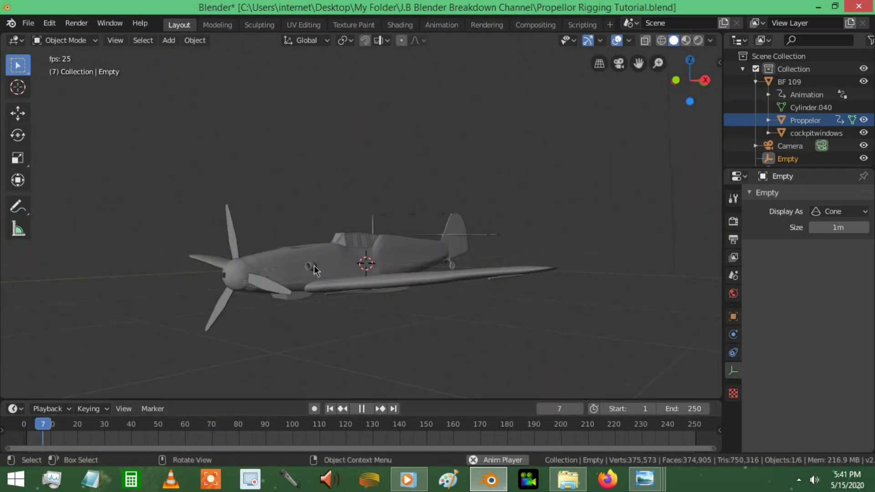
left_click(361, 409)
left_click(329, 409)
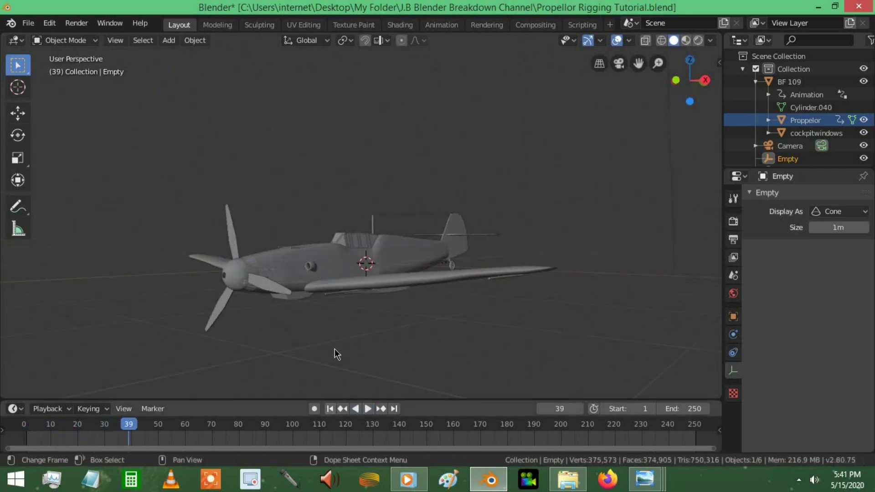
Snap to the right side view and show the Empty's transform values.
scroll(390, 275, "down", 4)
scroll(405, 271, "down", 3)
scroll(419, 269, "up", 5)
middle_click_drag(392, 273, 367, 279)
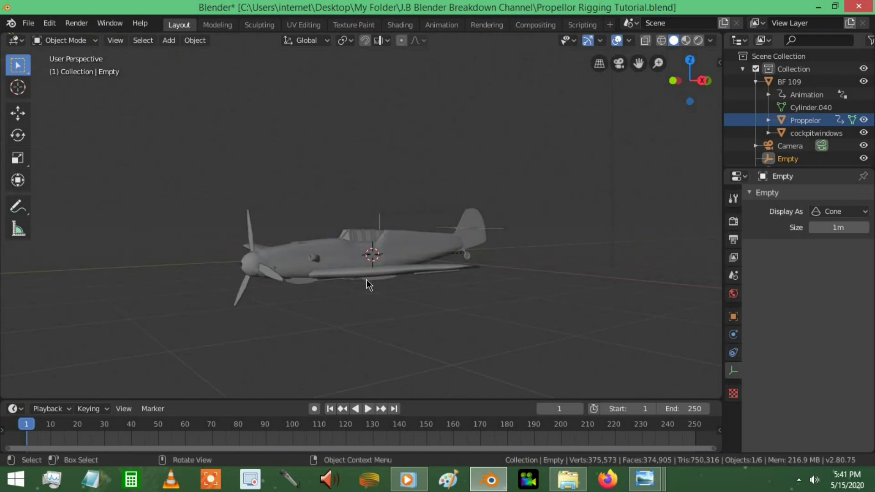
key("KP_3")
scroll(502, 258, "down", 3)
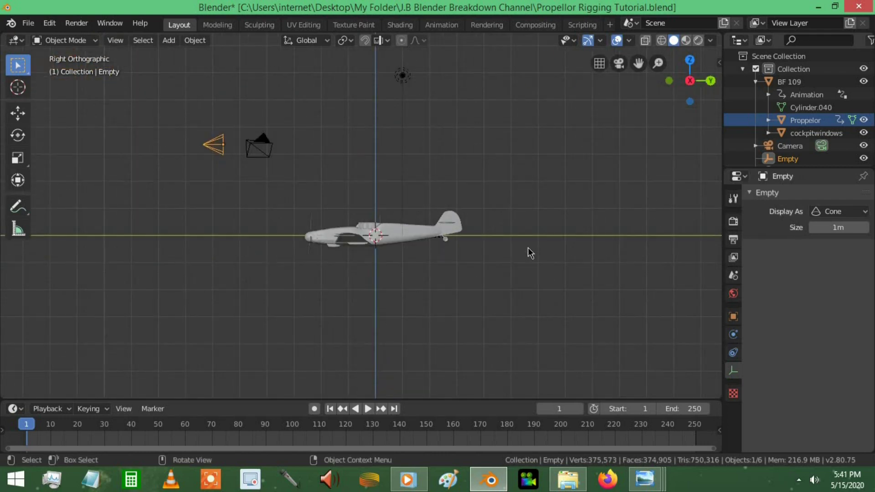
key("n")
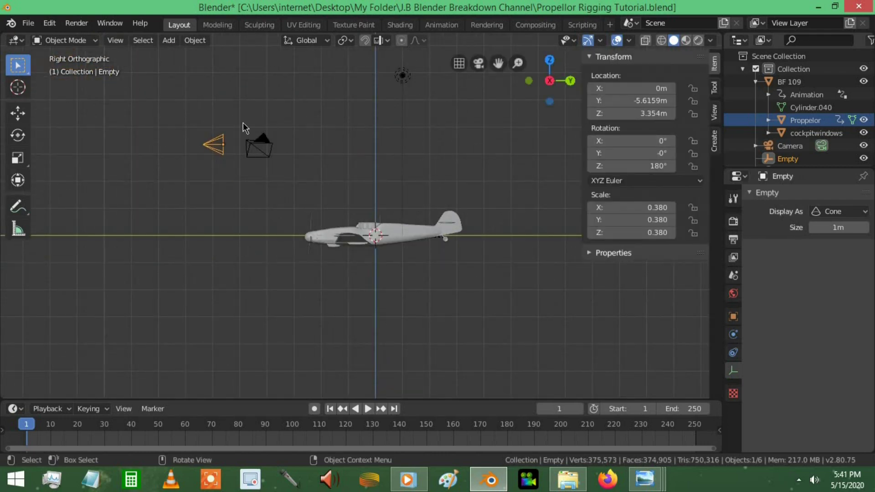
Enter 0 for the Empty's Location Y and key it on frame 1, then key frame 2 at -2.504 m.
double_click(633, 101)
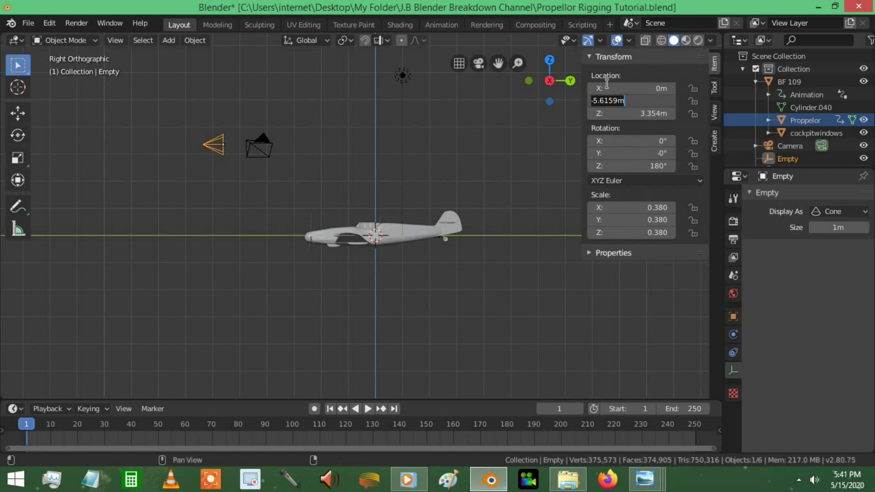
type("0")
key("Return")
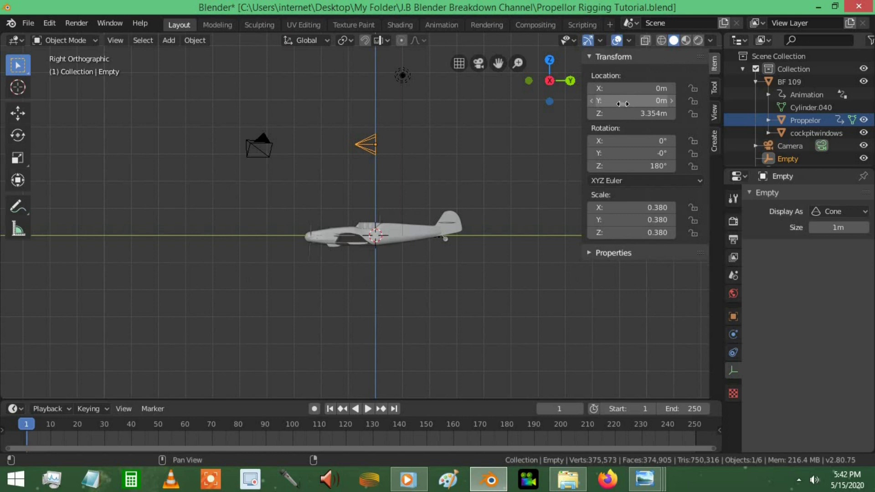
key("i")
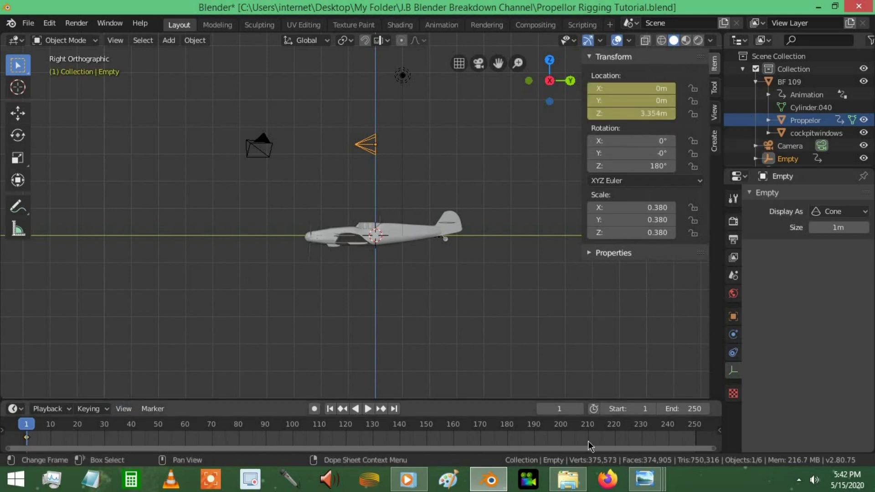
left_click(579, 411)
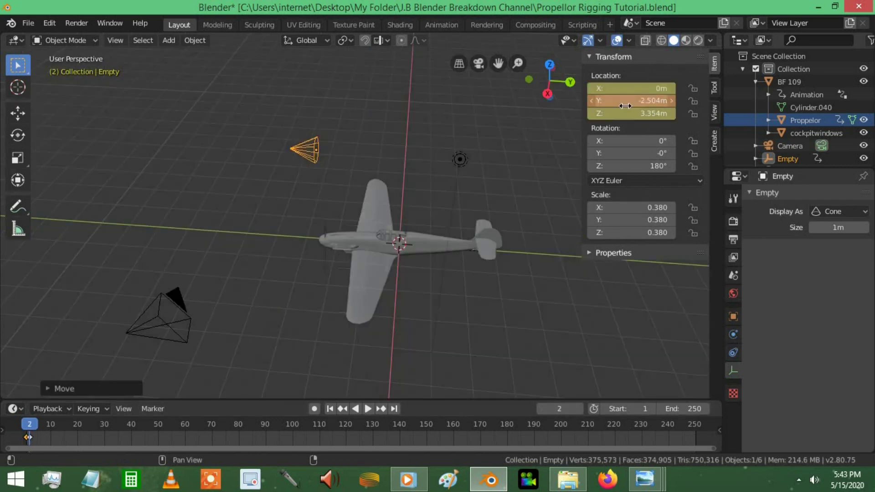
key("i")
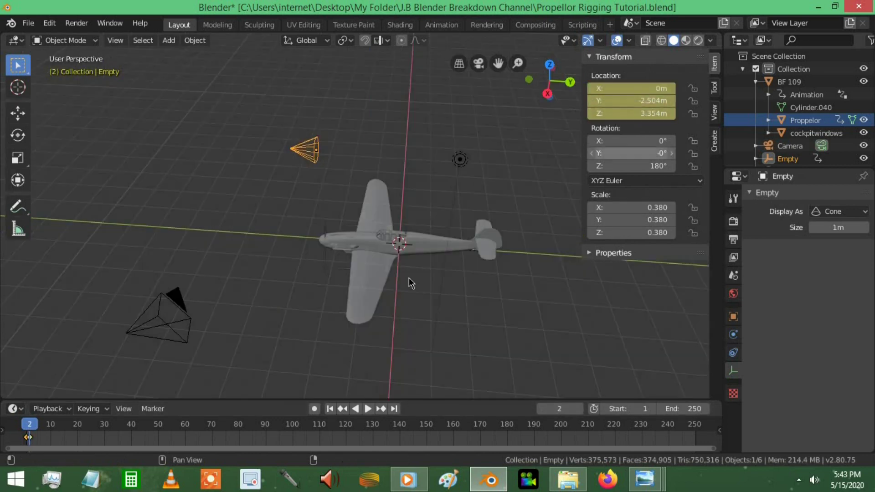
left_click(334, 409)
left_click(369, 411)
middle_click_drag(406, 292, 428, 232)
scroll(436, 297, "up", 3)
scroll(310, 297, "up", 4)
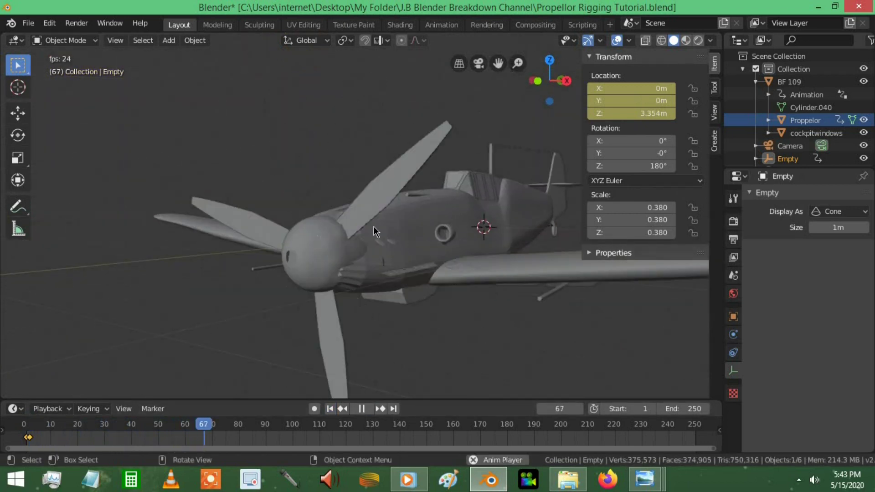
left_click(364, 410)
left_click(343, 409)
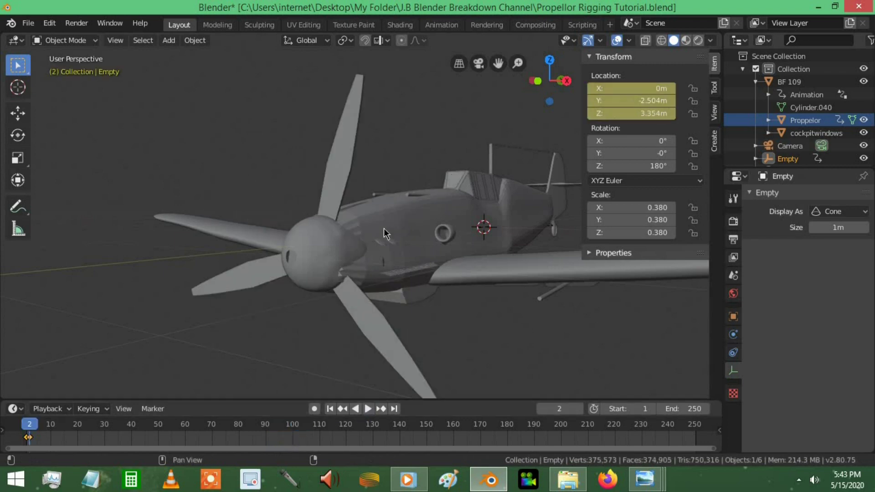
scroll(401, 228, "down", 6)
middle_click_drag(504, 176, 474, 209)
scroll(474, 210, "down", 2)
left_click_drag(633, 100, 588, 101, "ctrl")
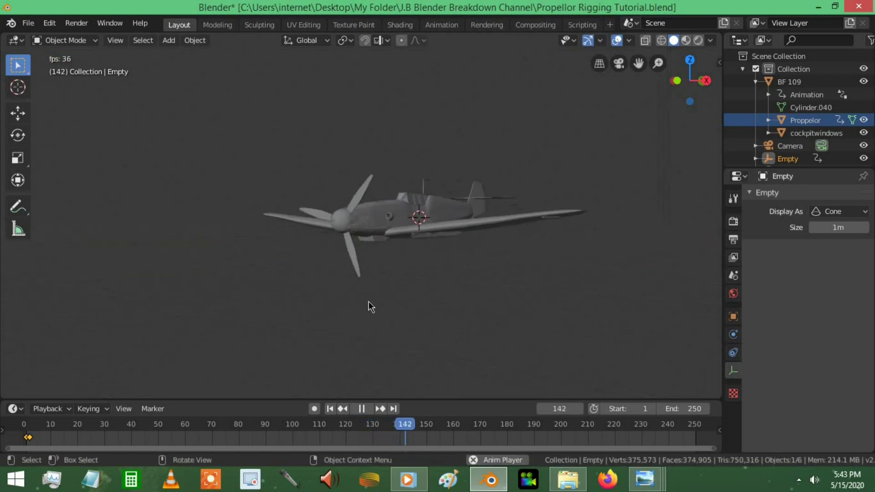
left_click(361, 409)
scroll(336, 260, "up", 3)
middle_click_drag(335, 252, 356, 264)
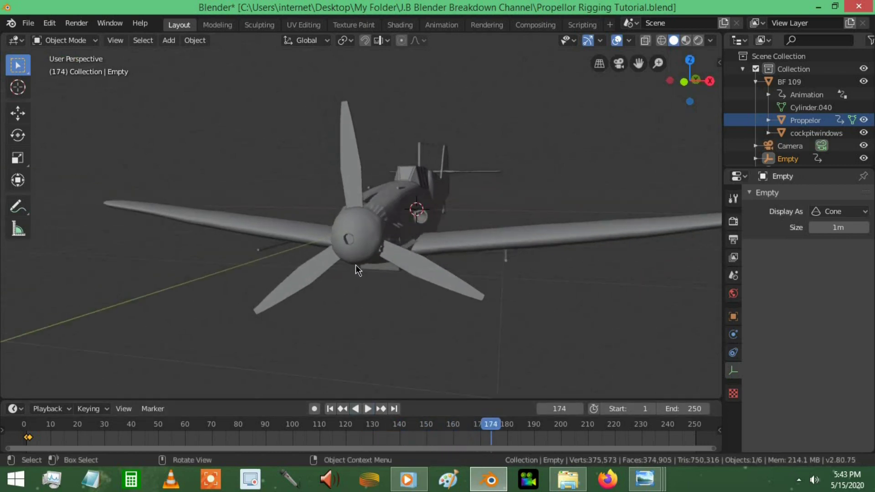
left_click(368, 409)
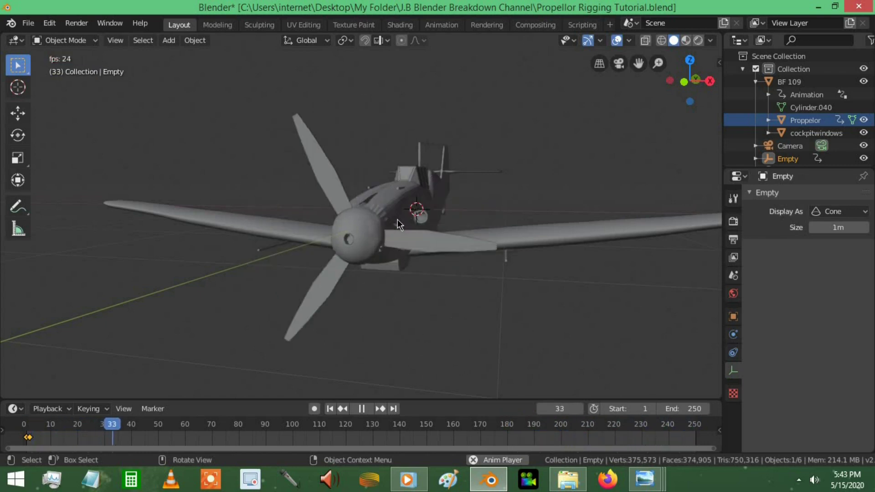
scroll(397, 220, "down", 3)
mouse_move(645, 479)
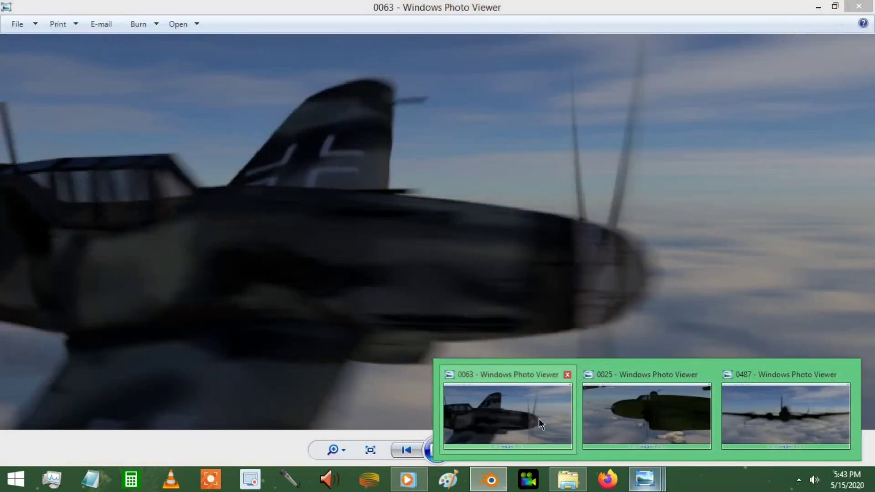
left_click(539, 419)
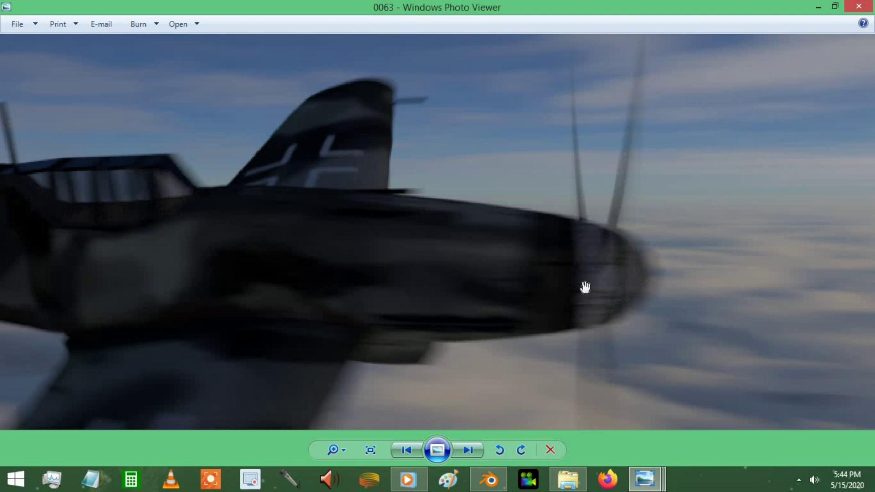
left_click(490, 480)
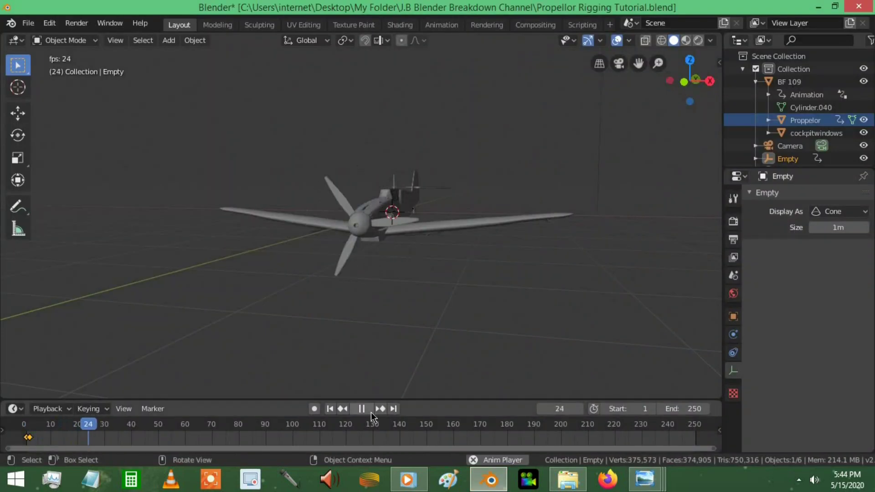
Turn on Motion Blur in Render Properties with a shutter of 1.00.
scroll(371, 235, "up", 4)
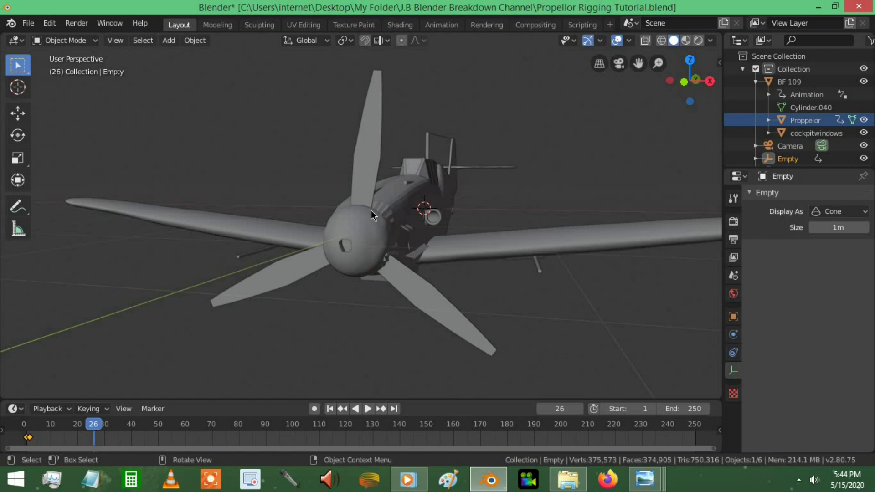
middle_click_drag(371, 211, 457, 234)
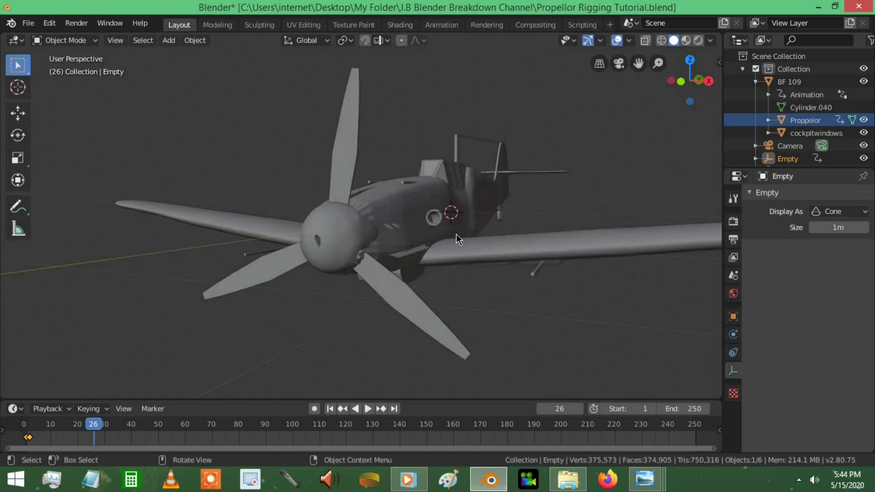
left_click(733, 222)
scroll(784, 393, "down", 2)
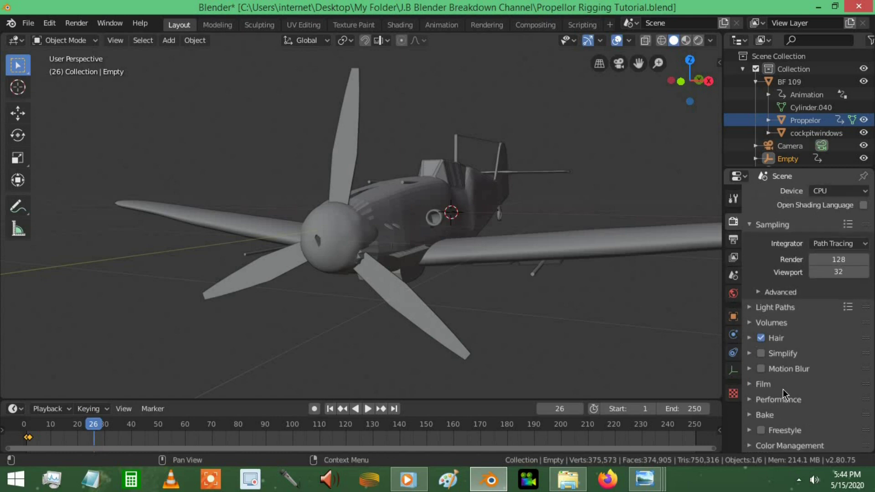
left_click(774, 370)
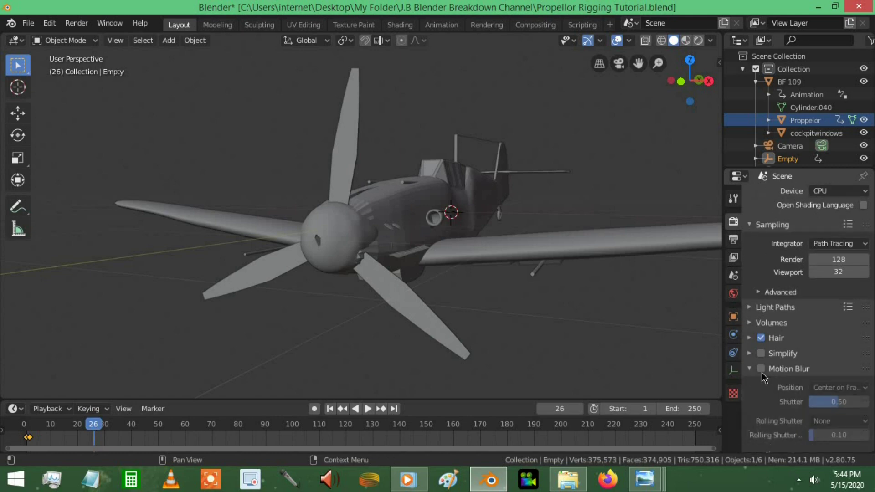
left_click(761, 370)
left_click_drag(837, 403, 868, 404)
Play the animation from a side view of the plane to watch the propeller spin.
scroll(444, 260, "down", 5)
middle_click_drag(415, 270, 335, 273)
scroll(451, 281, "up", 1)
middle_click_drag(464, 303, 424, 307)
key("space")
Preview the dogfight reference video, then go back to the Blender scene.
scroll(424, 306, "up", 3)
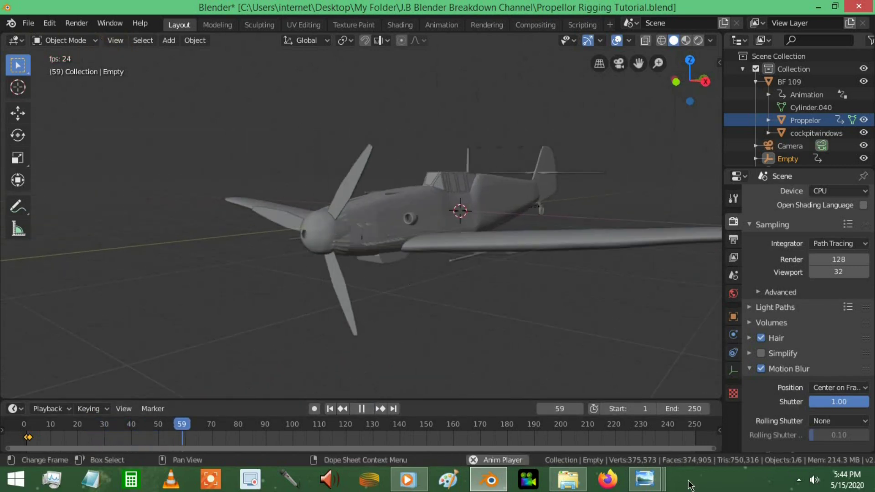
mouse_move(650, 481)
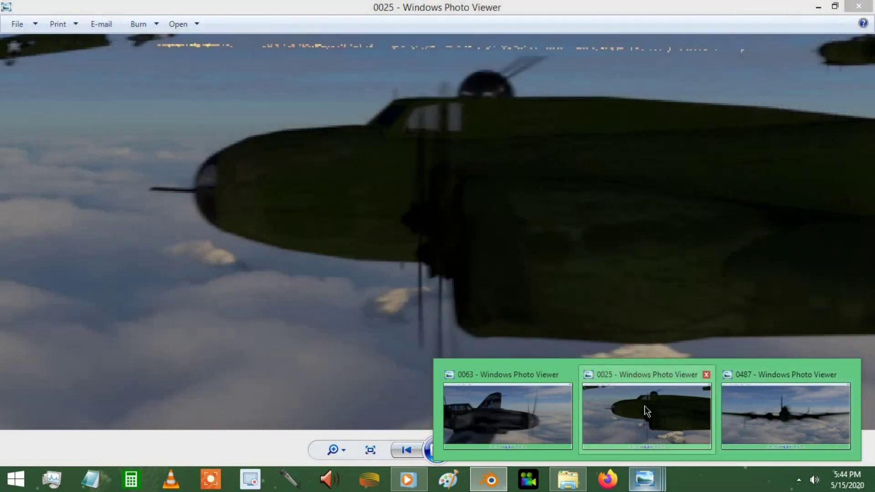
mouse_move(521, 415)
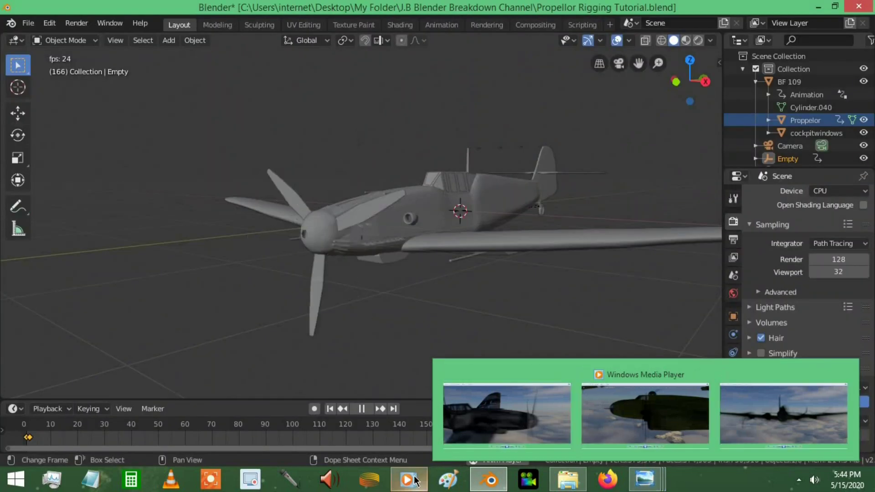
left_click(408, 479)
key("space")
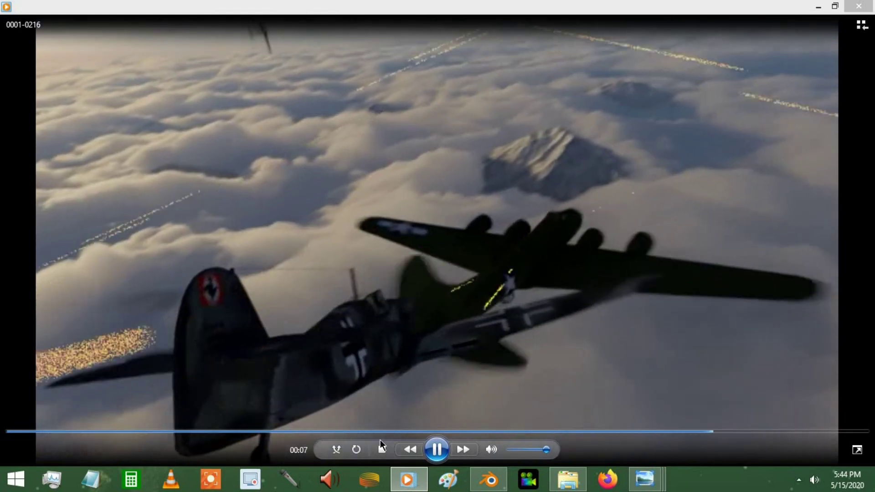
left_click(382, 450)
left_click(488, 480)
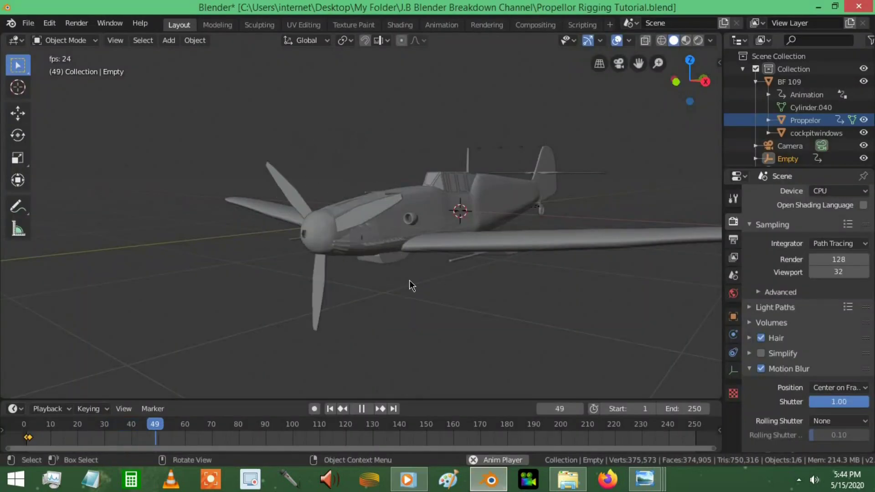
Select the BF 109 body and rotate it slightly around the Z axis.
left_click(349, 281)
scroll(420, 272, "down", 5)
middle_click_drag(417, 279, 304, 259)
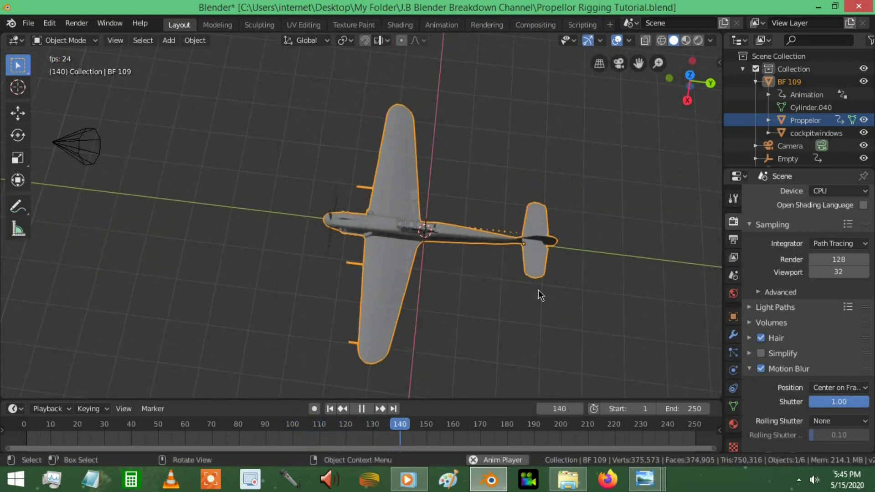
key("r")
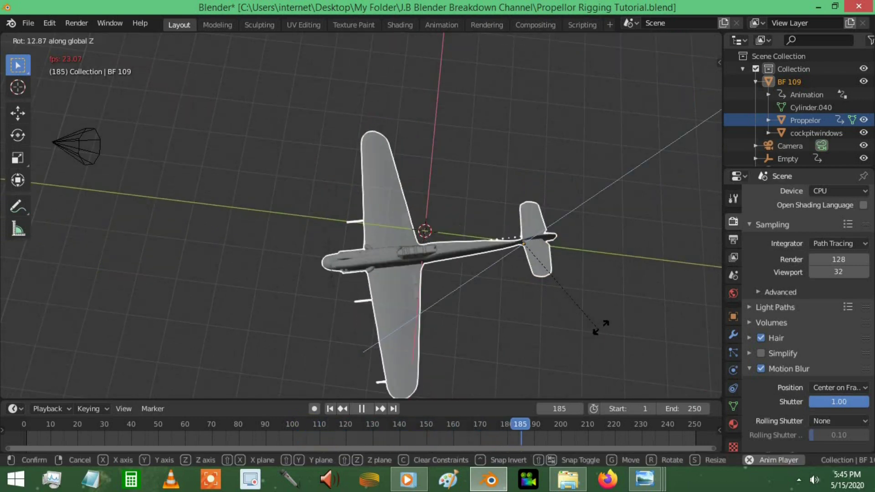
left_click(613, 264)
middle_click_drag(614, 264, 562, 144, "shift")
middle_click_drag(513, 272, 477, 184)
scroll(477, 183, "up", 3)
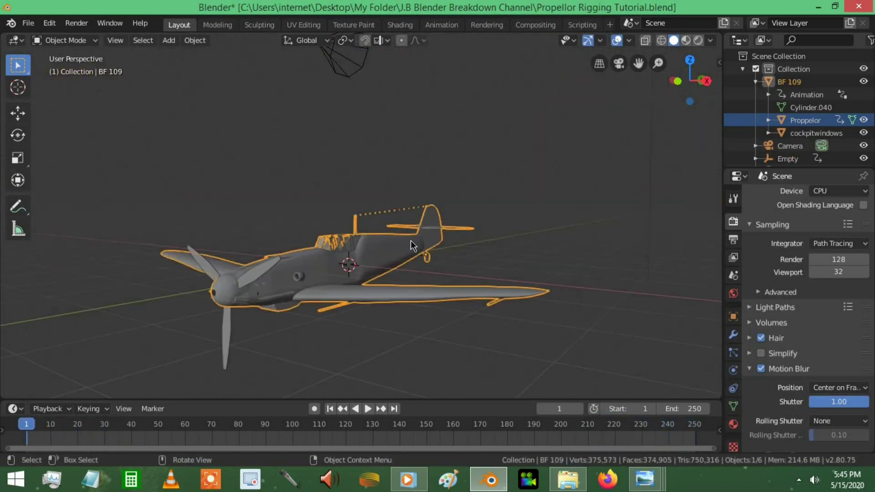
Duplicate the plane with propeller and cockpit windows, placing the copy above right.
left_click(274, 264, "shift")
left_click(396, 288, "shift")
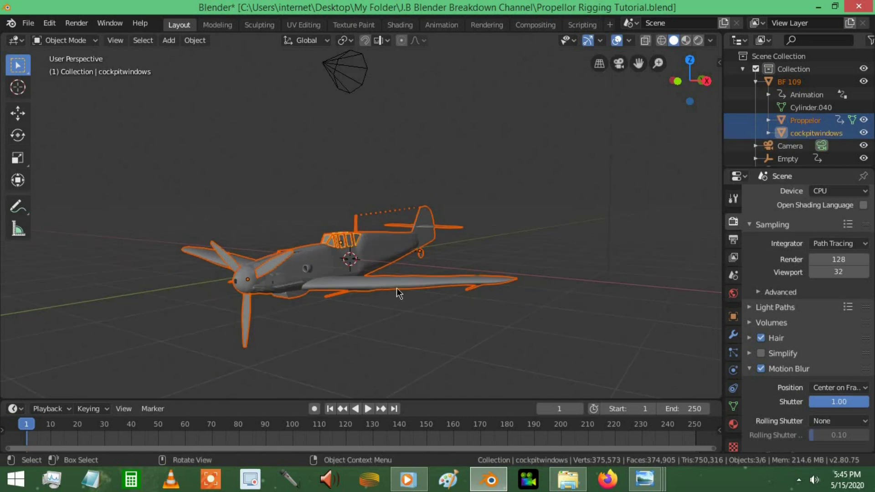
middle_click_drag(397, 288, 400, 287)
key("shift+d")
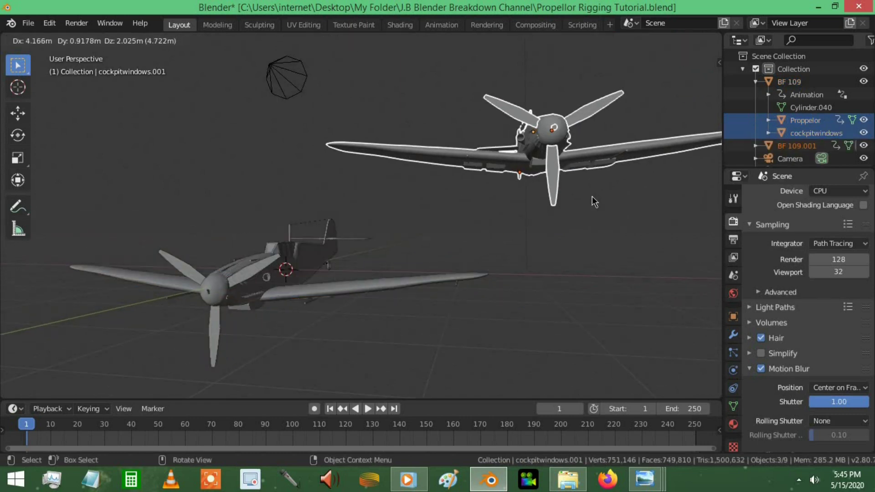
left_click(592, 196)
scroll(573, 225, "down", 3)
middle_click_drag(573, 225, 371, 145)
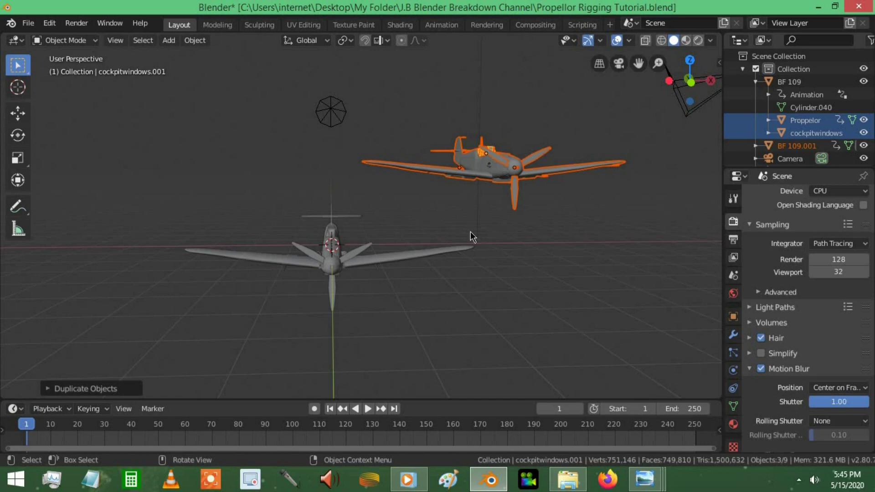
left_click(369, 409)
middle_click_drag(486, 260, 444, 223)
scroll(440, 227, "down", 2)
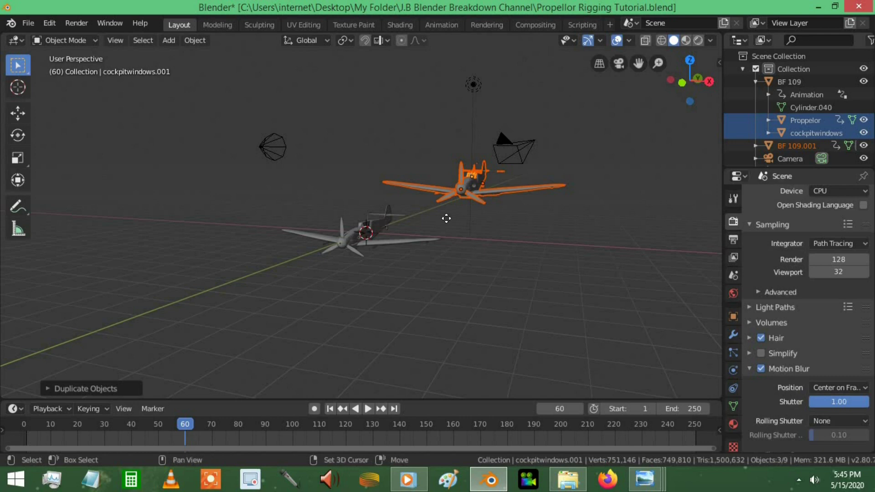
Add more plane copies to the formation and play the animation through the scene camera.
key("shift+d")
left_click(223, 156)
key("shift+d")
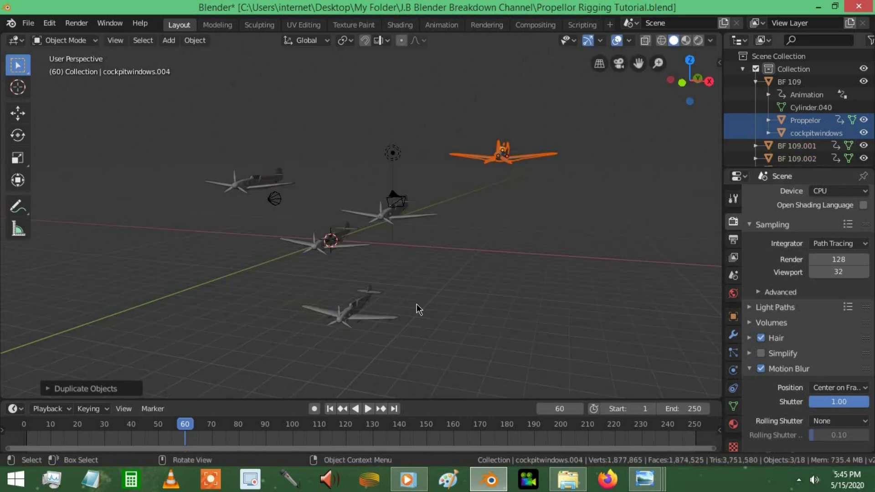
middle_click_drag(458, 225, 221, 285)
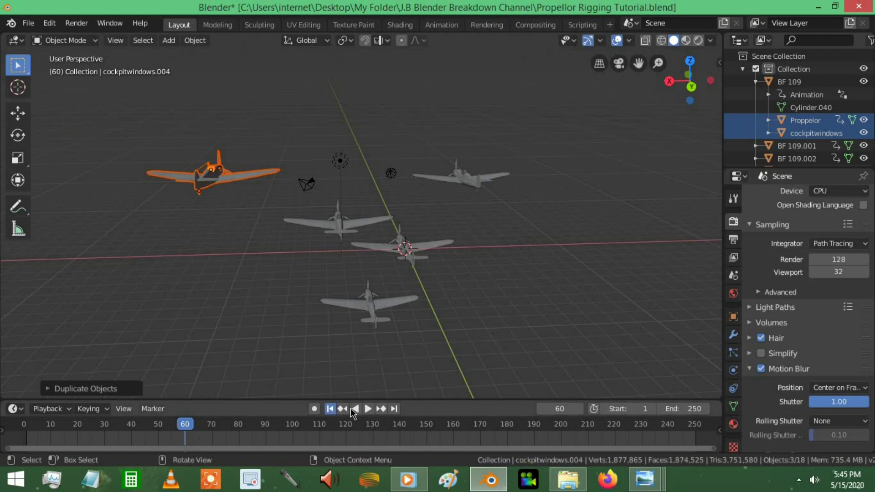
left_click(368, 409)
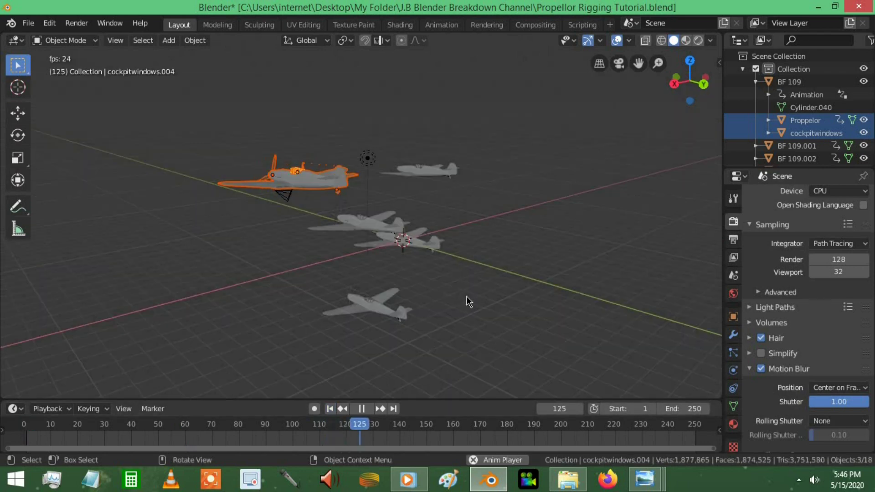
middle_click_drag(467, 296, 206, 283)
key("KP_0")
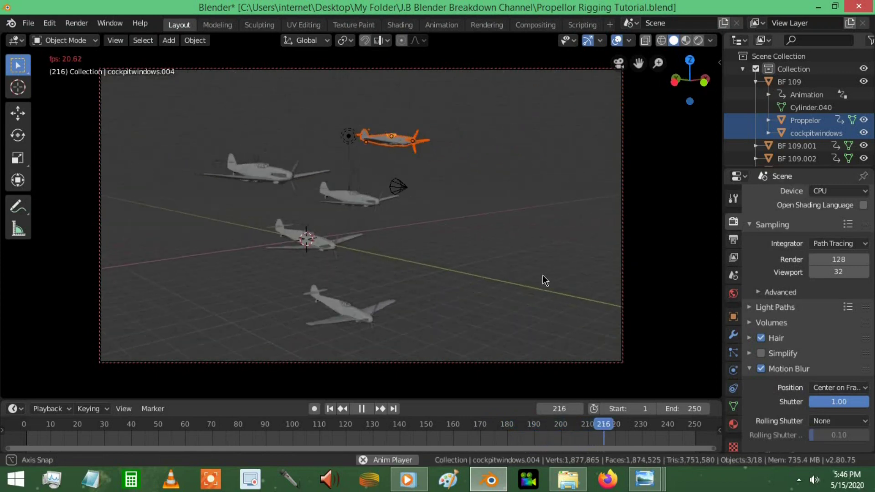
left_click(361, 409)
middle_click_drag(499, 223, 375, 266)
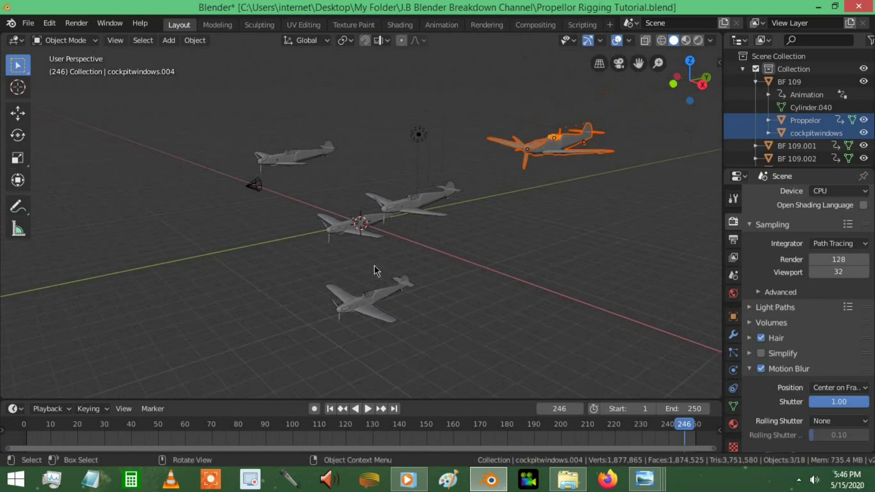